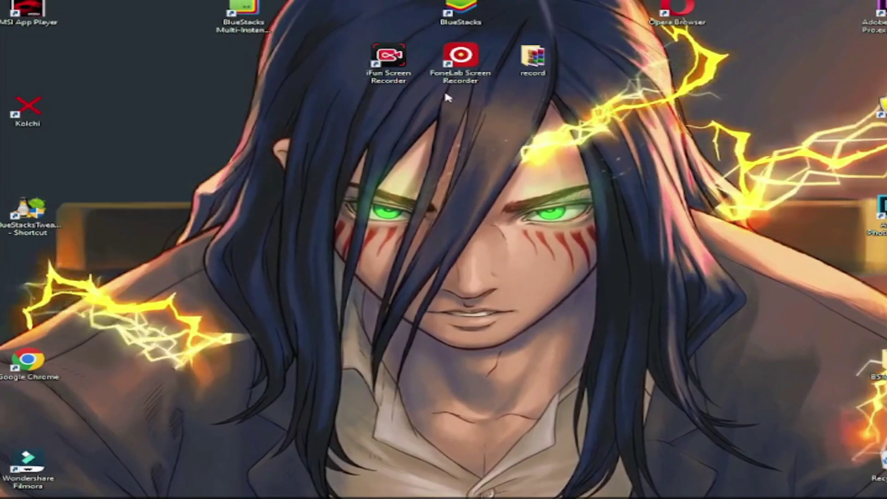
- Launch FoneLab and review its output video quality and frame-rate options, keeping 30 fps
double_click(466, 75)
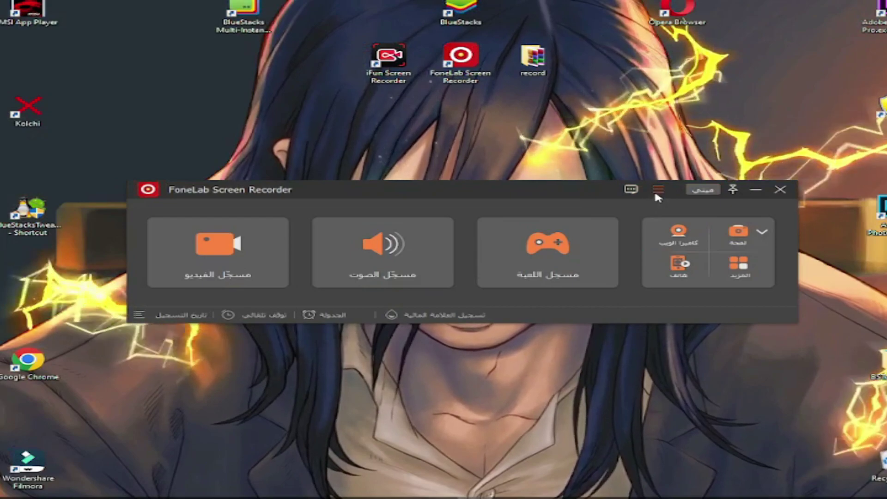
click(658, 190)
click(688, 250)
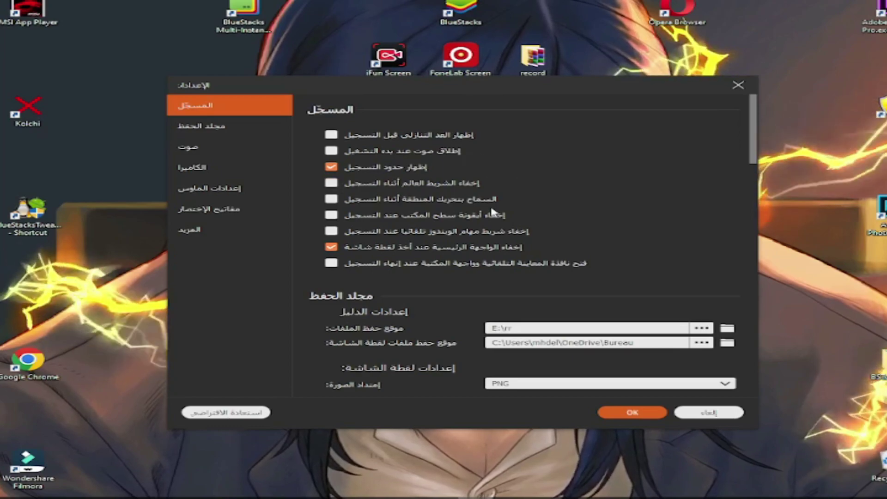
scroll(495, 174, down, 5)
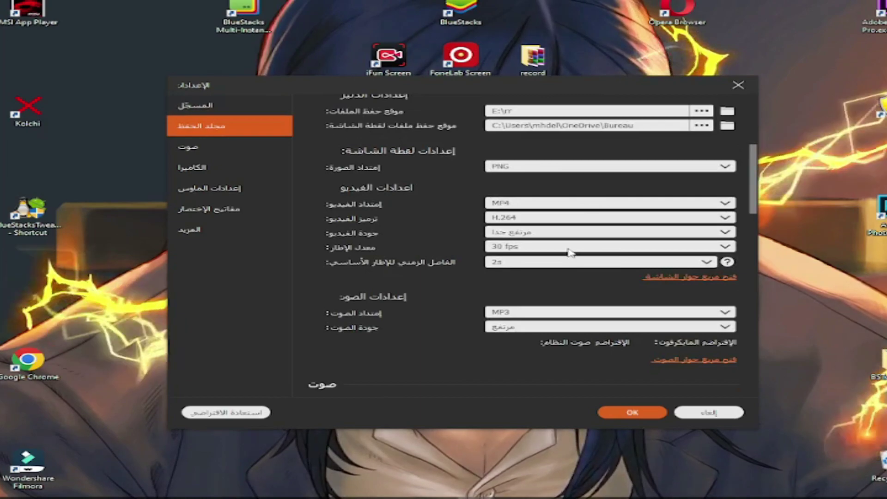
click(566, 238)
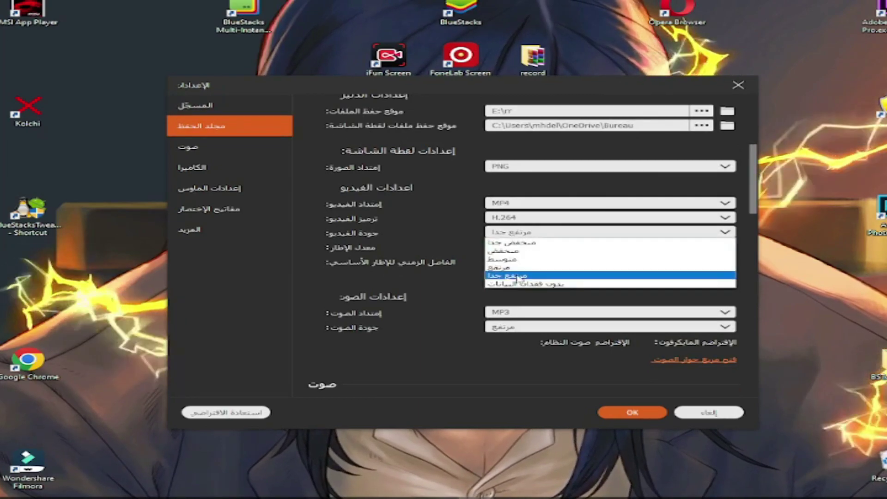
click(545, 232)
click(539, 247)
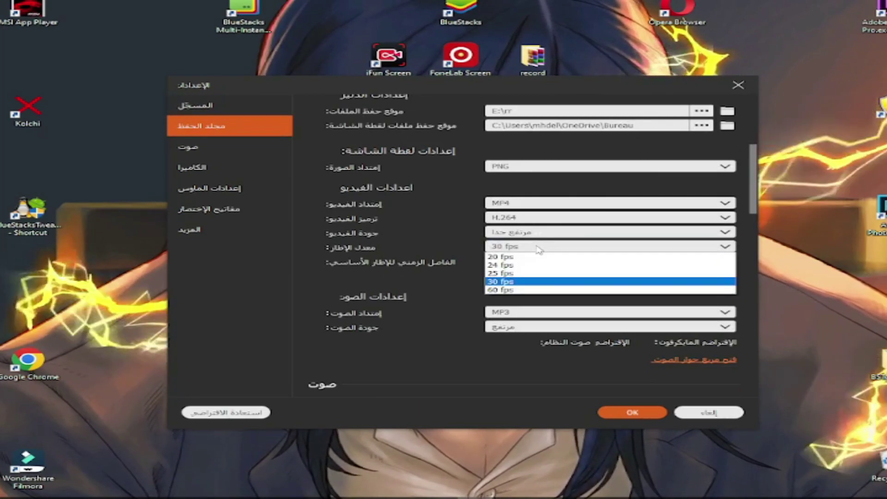
key(Up)
key(Up)
key(Up)
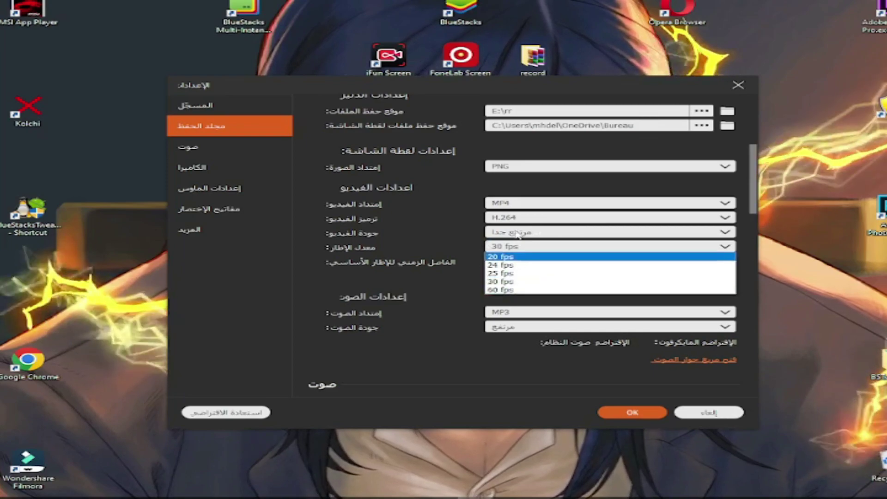
key(Escape)
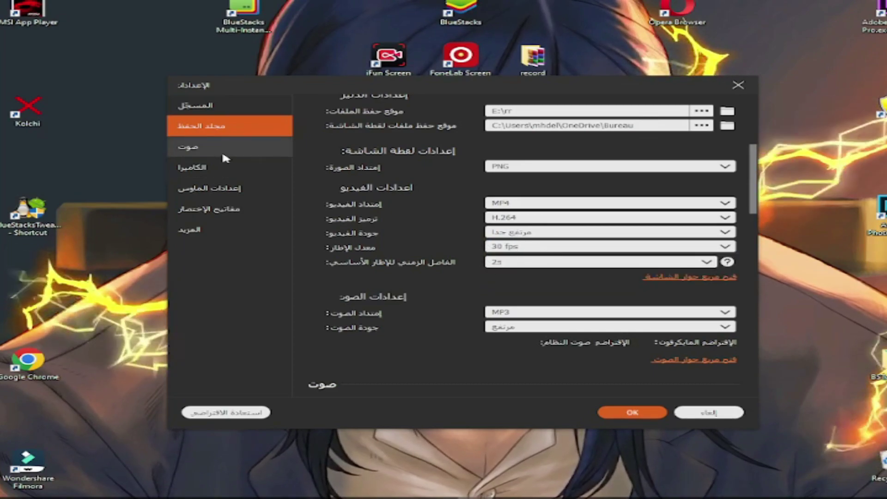
- Look over the Sound, Camera, Mouse, Hotkeys and More settings, then open the Video Recorder
click(222, 154)
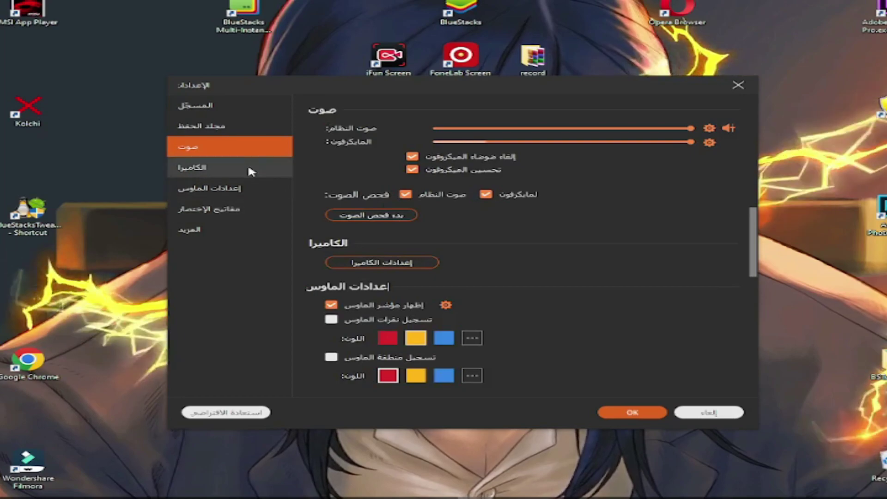
click(248, 169)
click(238, 188)
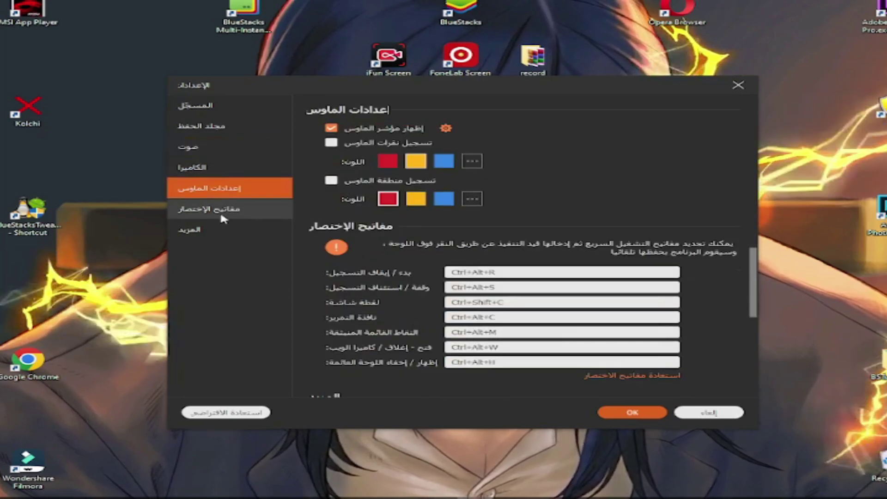
click(222, 210)
click(220, 231)
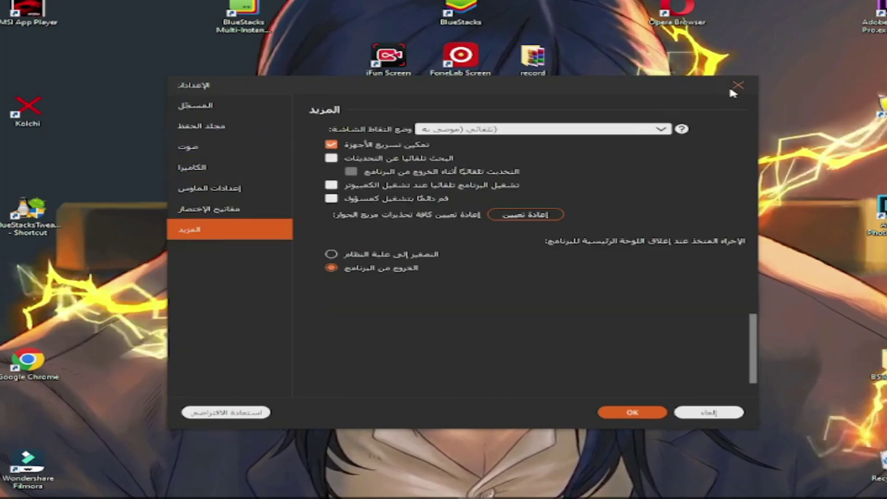
click(738, 86)
click(210, 272)
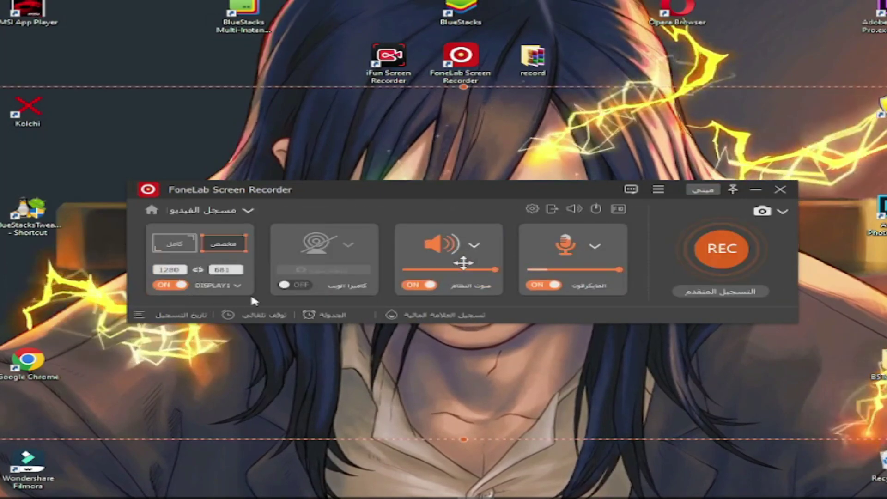
- Try the 1920x1080 and 1280x720 presets, then capture the whole 1280x1024 display
click(219, 249)
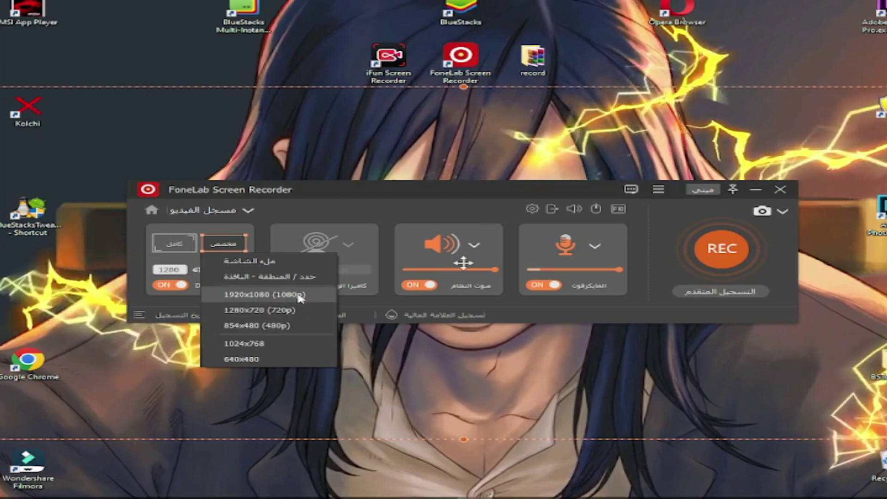
click(299, 296)
click(243, 244)
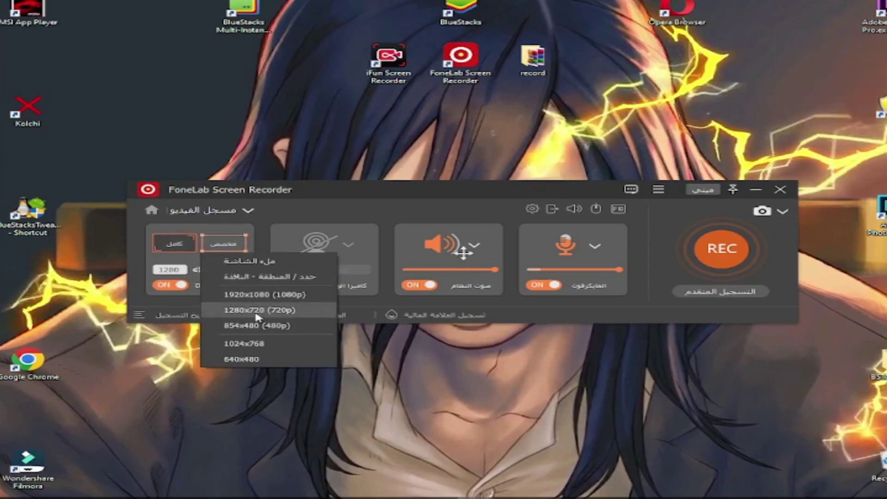
click(257, 310)
click(223, 243)
click(227, 277)
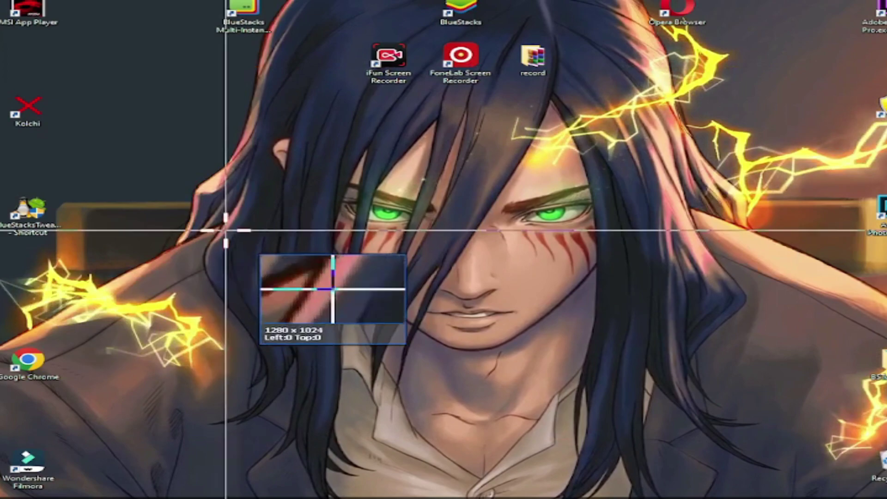
click(660, 69)
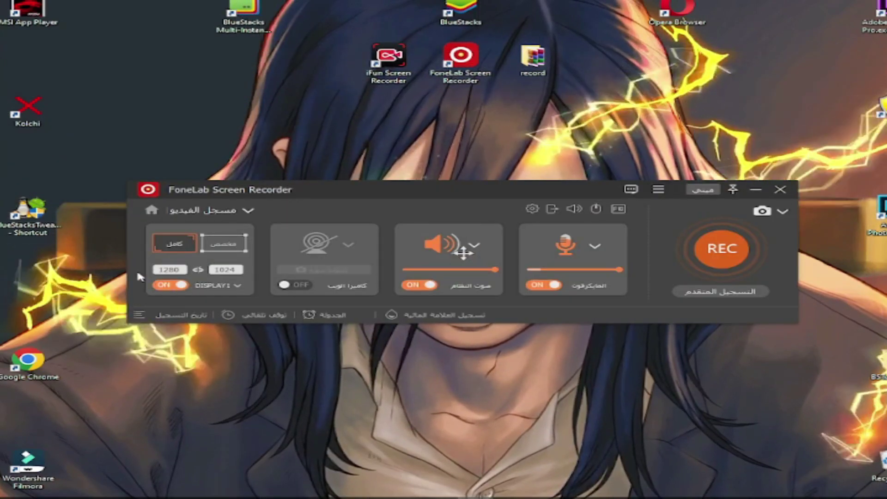
- Reposition the FoneLab recorder window on the screen
drag(354, 192, 320, 157)
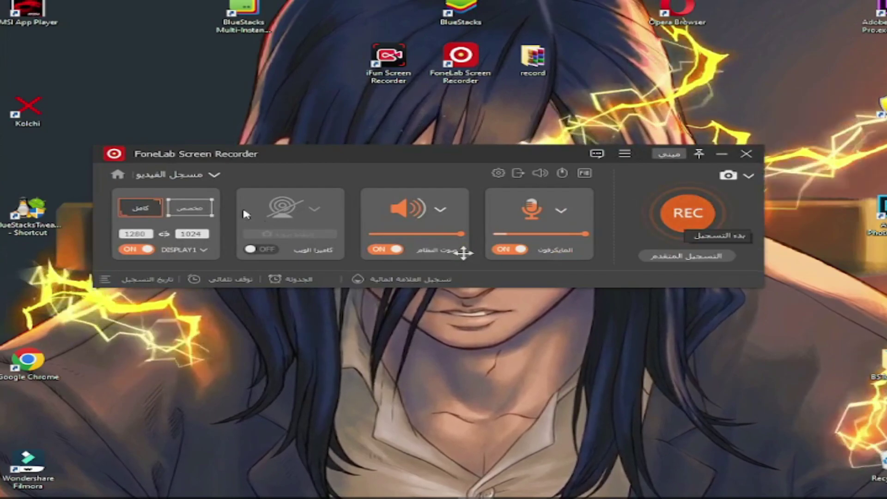
drag(214, 155, 157, 182)
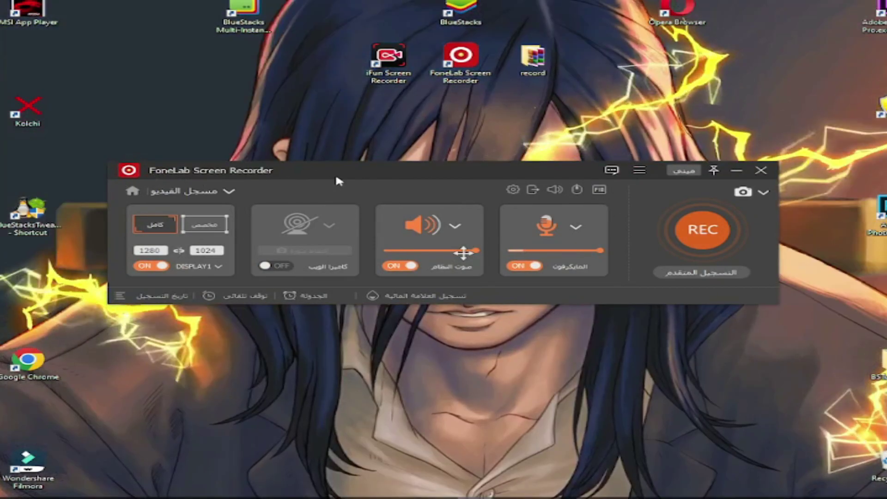
drag(339, 182, 367, 170)
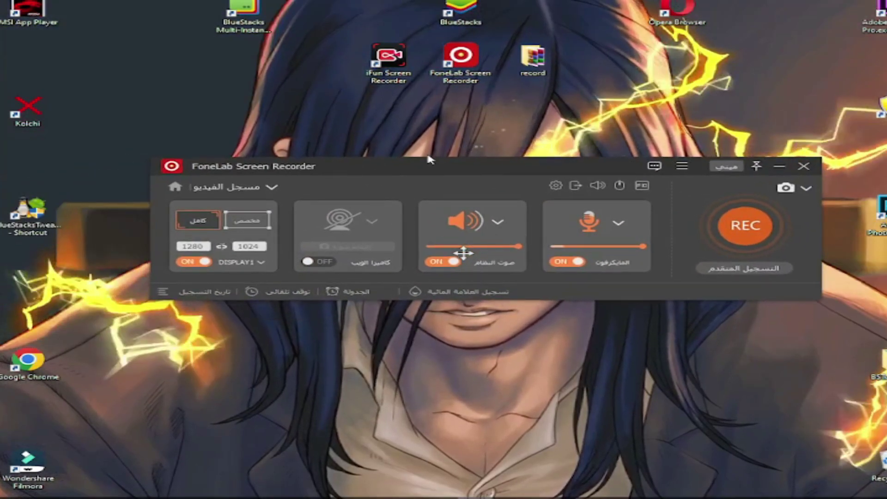
- Exit FoneLab Screen Recorder and quit the iFun Screen Recorder running in the system tray
click(804, 167)
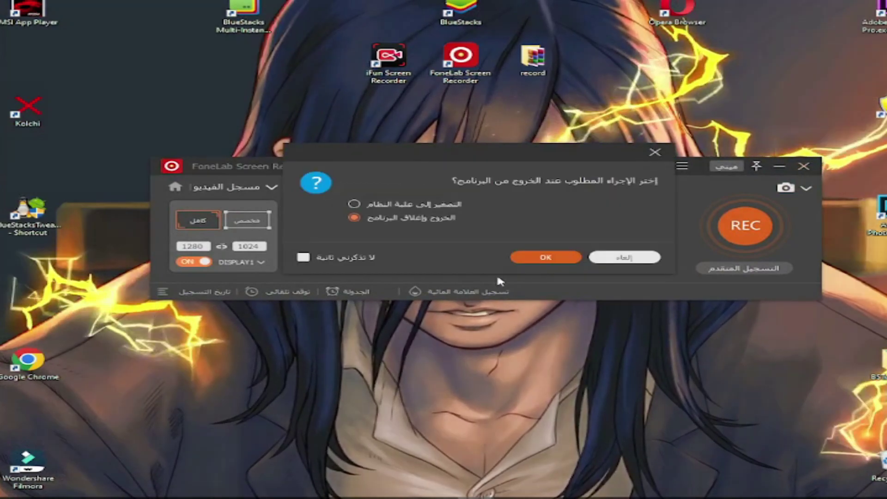
click(516, 255)
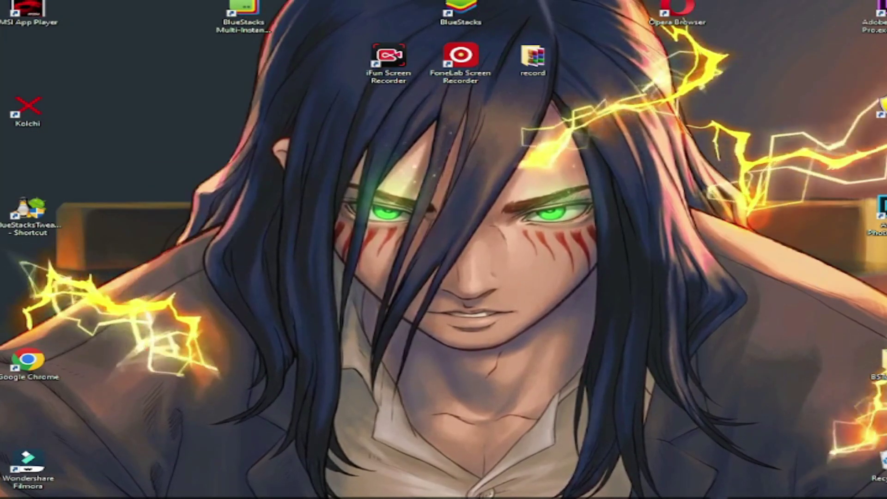
click(688, 497)
right_click(703, 486)
click(726, 478)
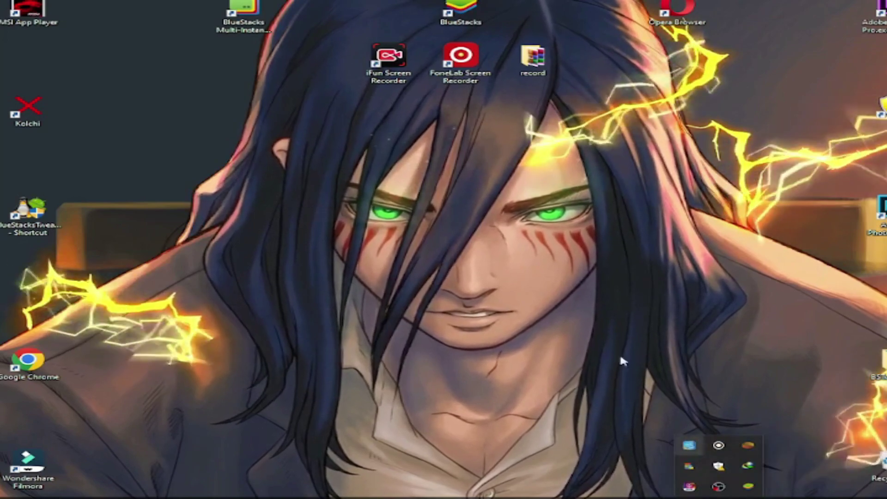
- Launch iFun Screen Recorder from its desktop shortcut
drag(495, 92, 377, 90)
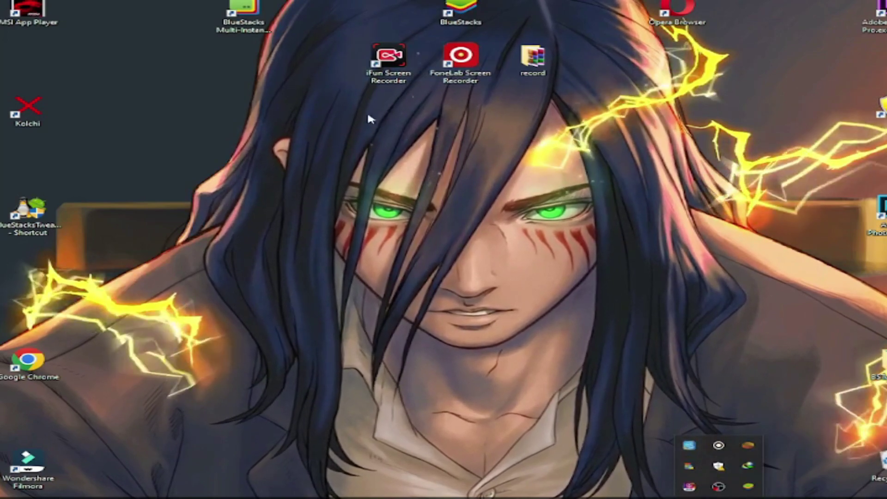
click(374, 81)
double_click(374, 82)
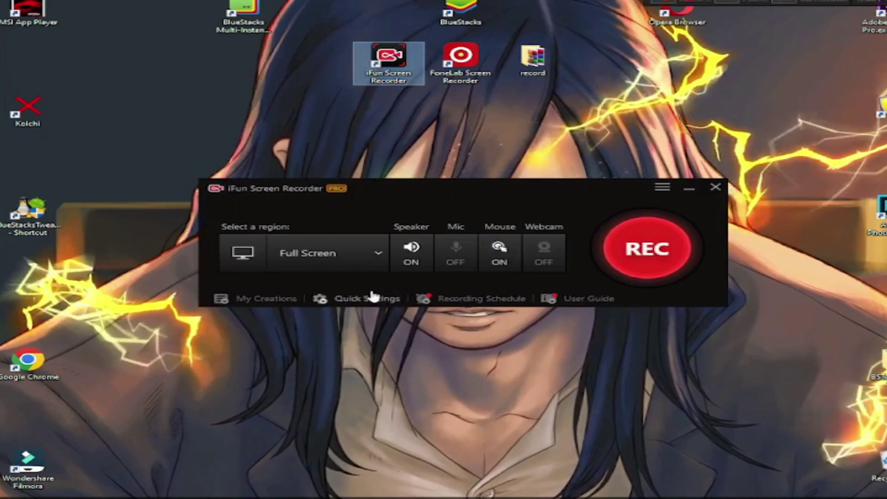
- In iFun's Format settings, set the frame rate to 60 fps and keep MP4 format
click(662, 187)
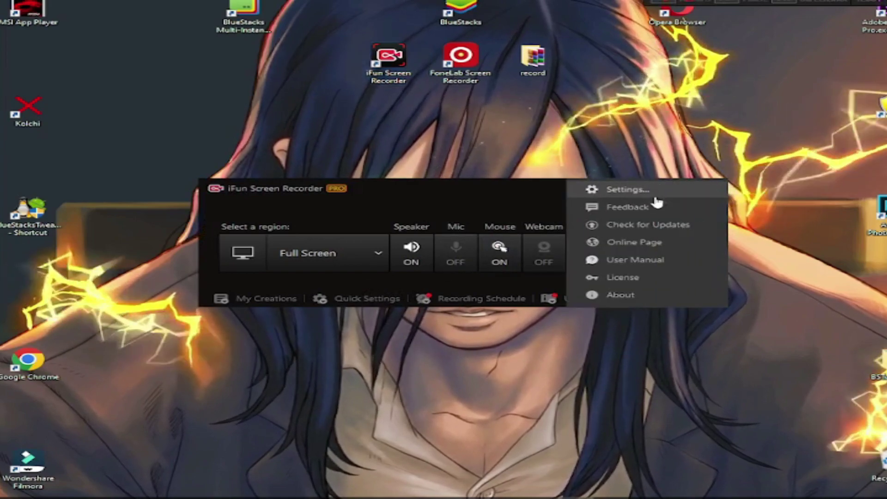
click(652, 191)
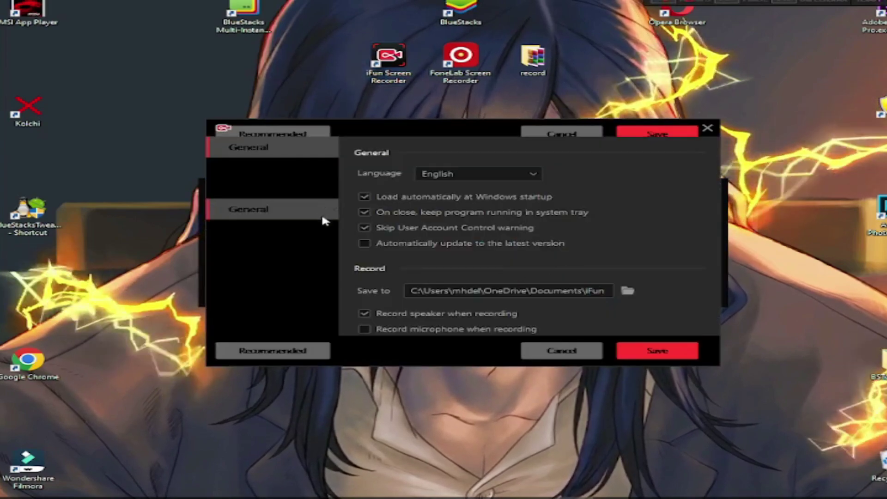
scroll(675, 289, down, 3)
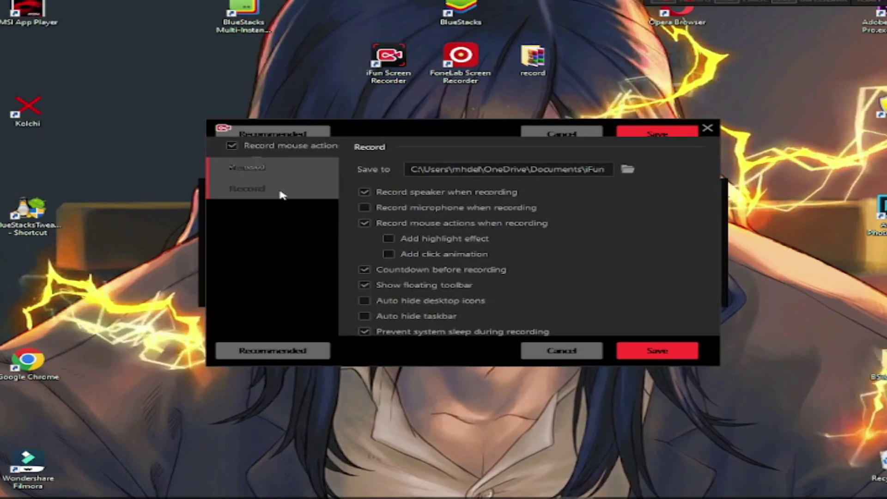
click(298, 211)
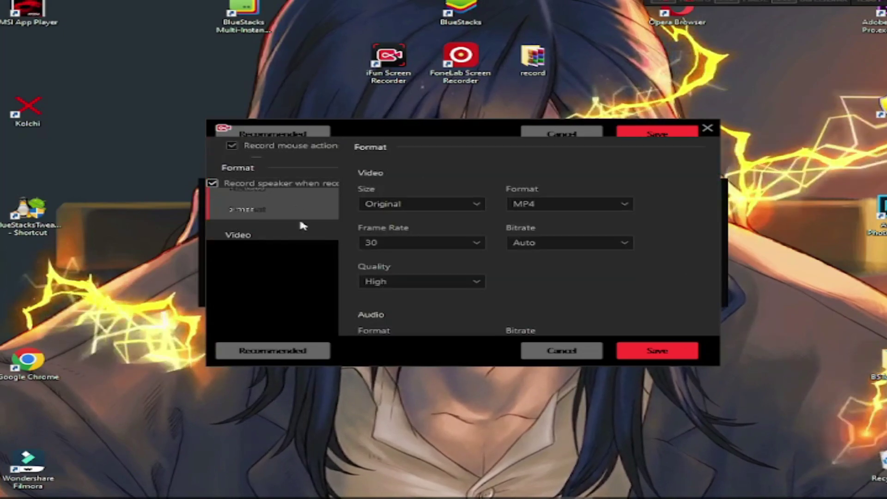
click(406, 241)
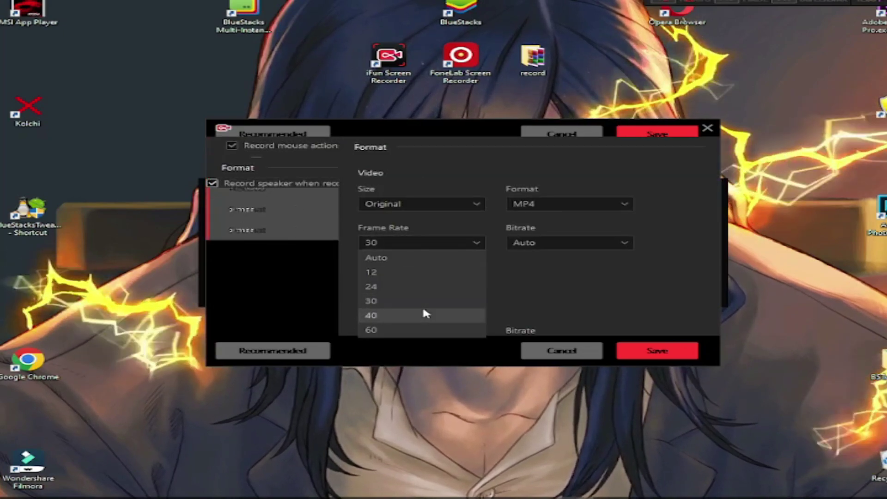
click(389, 329)
click(603, 203)
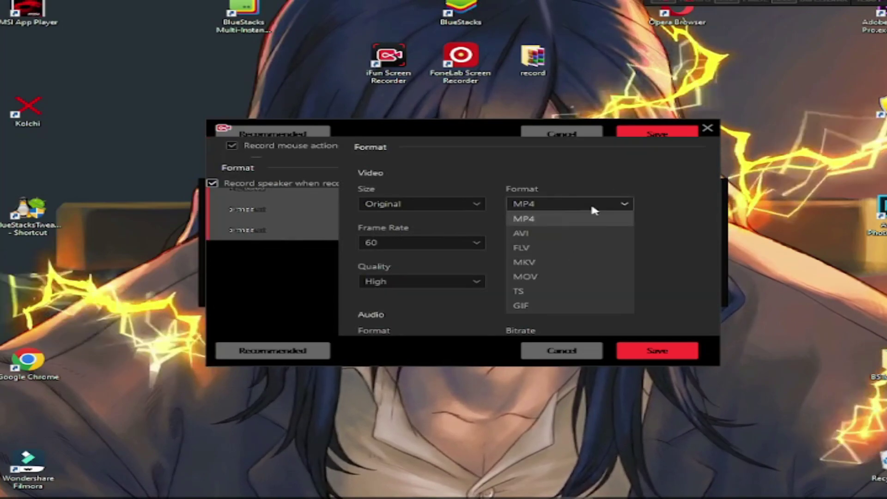
click(569, 216)
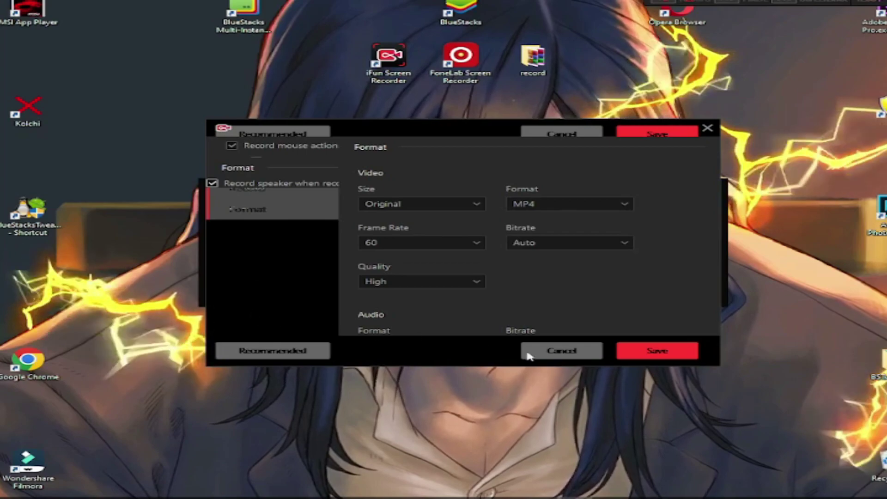
click(554, 355)
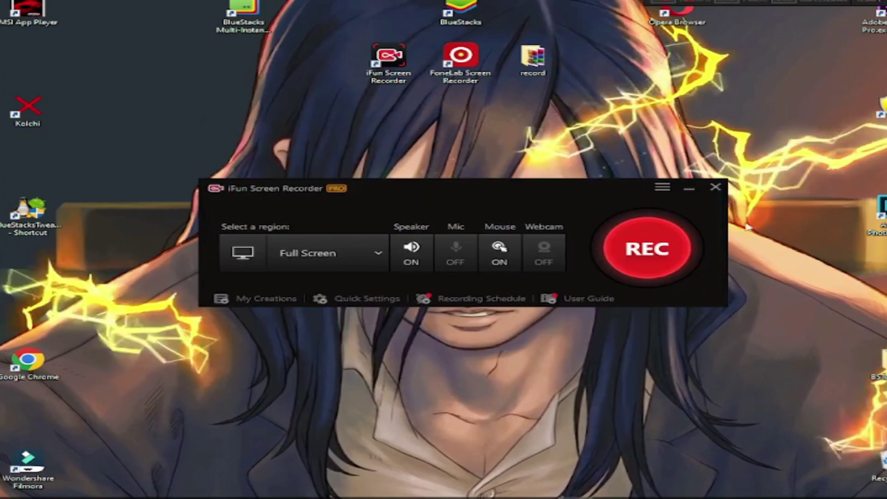
- Switch the capture region to Fixed Ratio (16:9) and start recording
click(330, 254)
click(351, 338)
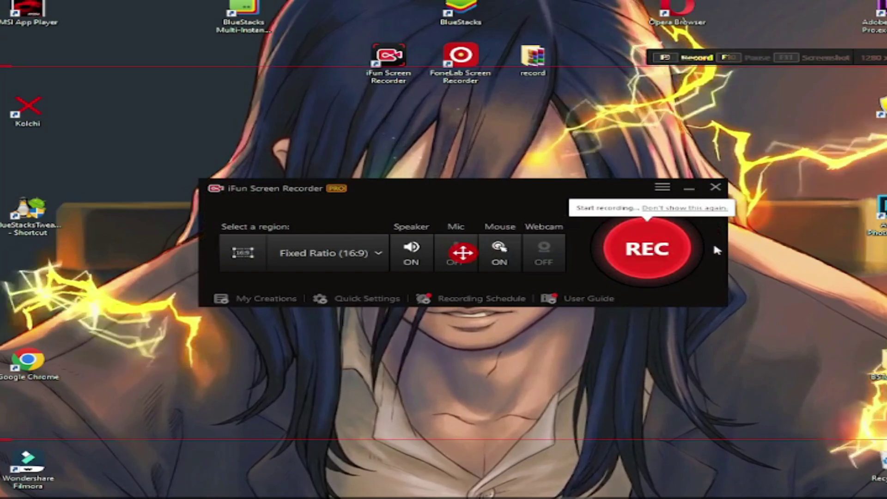
click(642, 241)
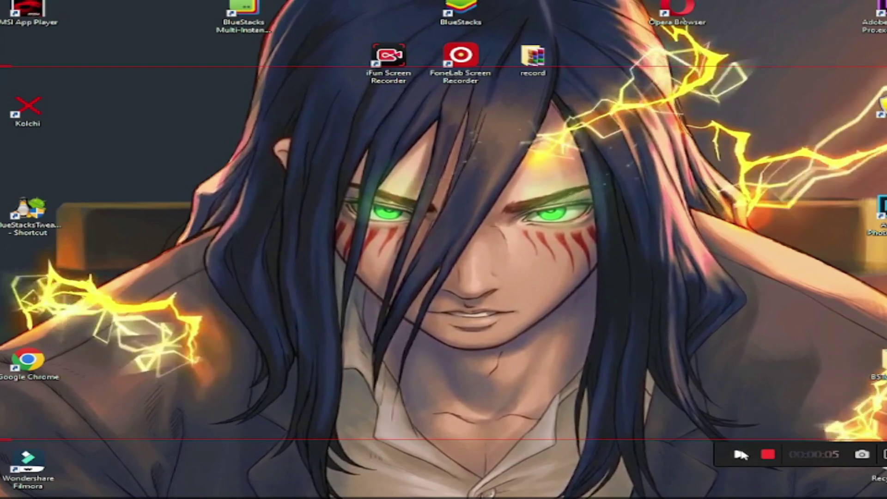
- Stop the iFun recording, close the recorder window, and dismiss the desktop context menu
click(768, 454)
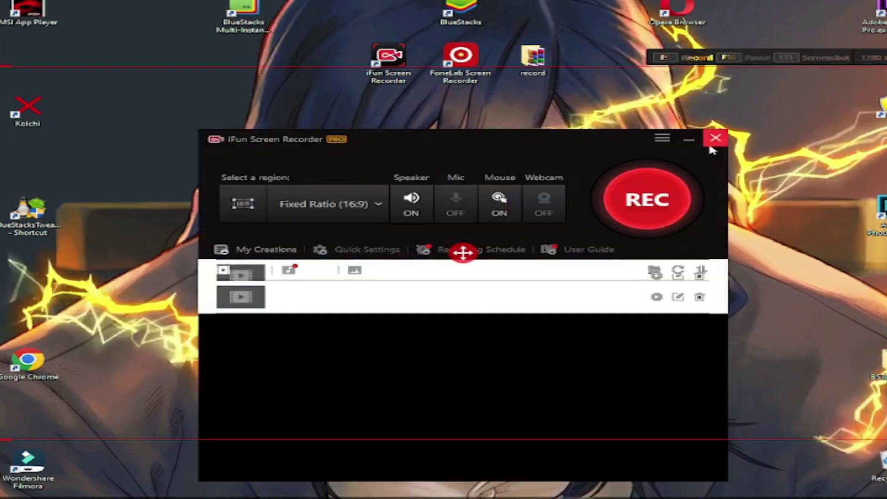
click(714, 138)
right_click(306, 122)
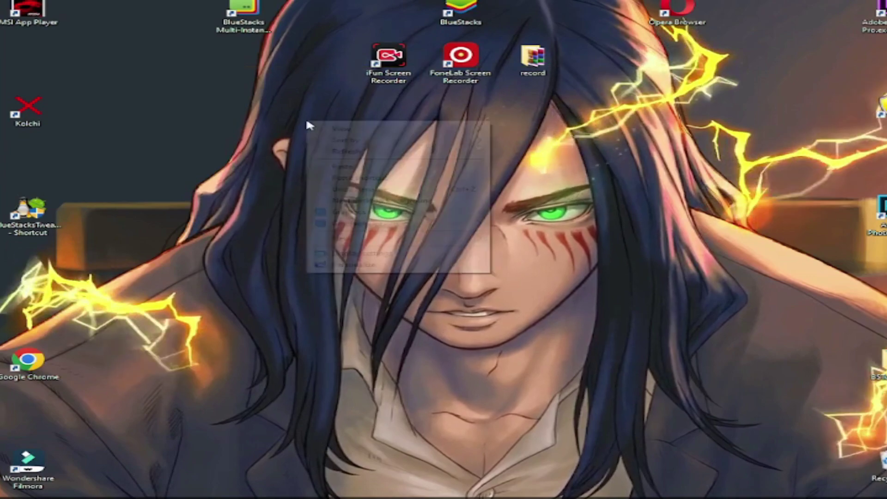
click(342, 151)
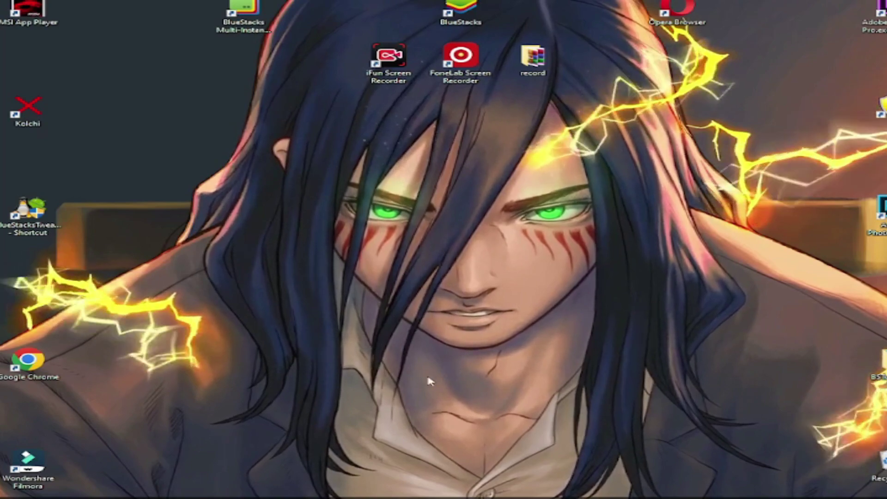
- Restore OBS and browse its Stream, Output, Audio, Video, Hotkeys and Advanced settings before closing them
click(327, 494)
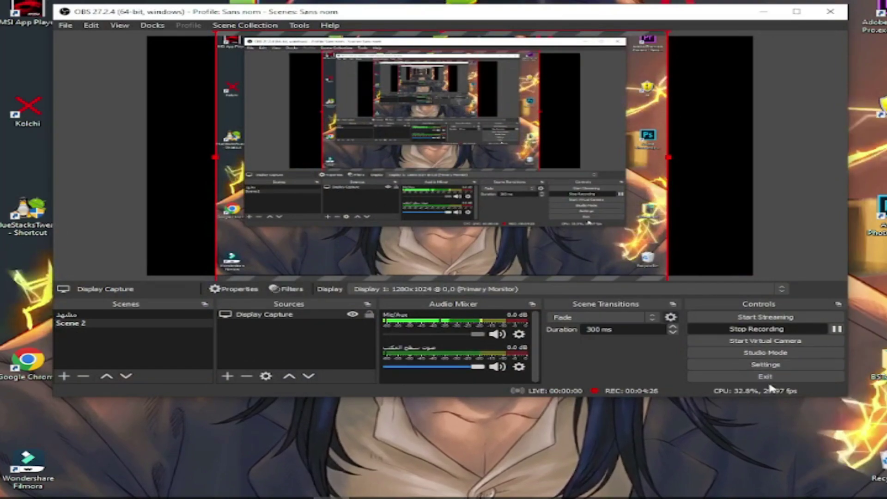
click(765, 364)
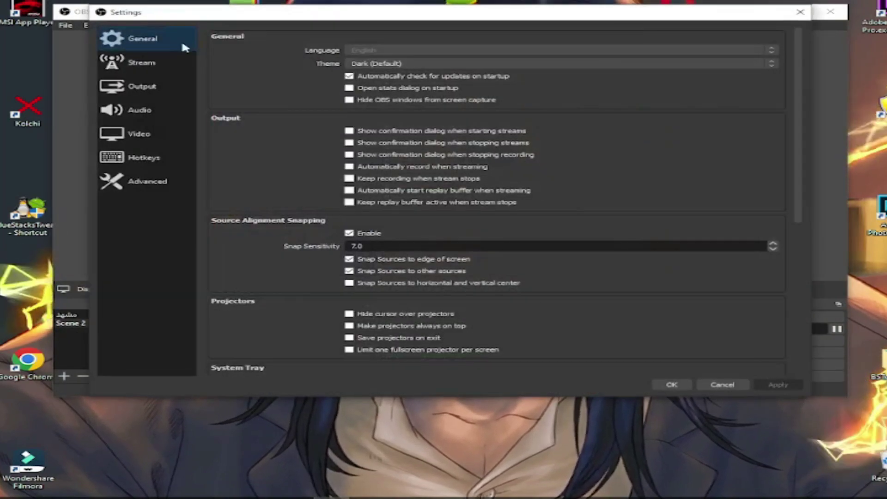
scroll(542, 96, down, 10)
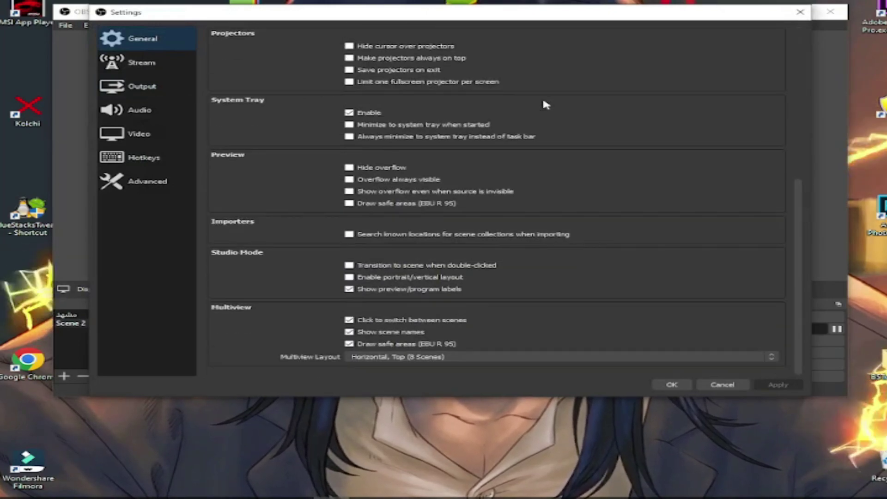
scroll(394, 130, up, 5)
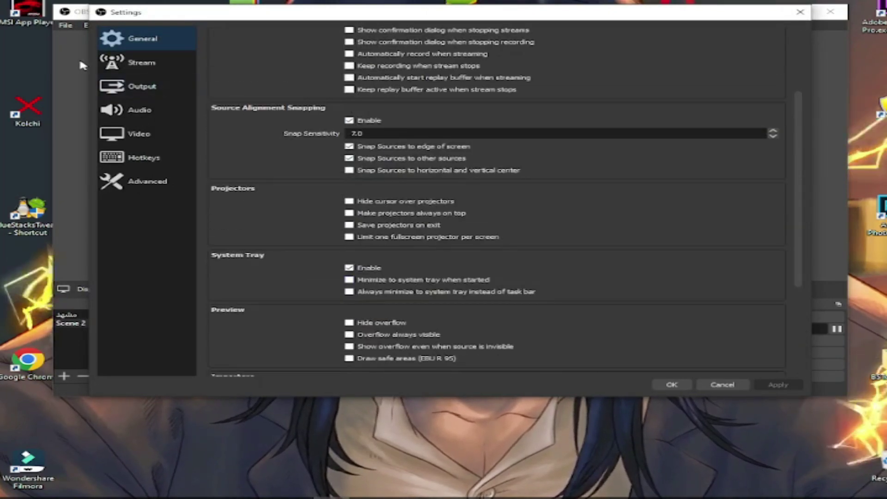
click(132, 64)
click(153, 90)
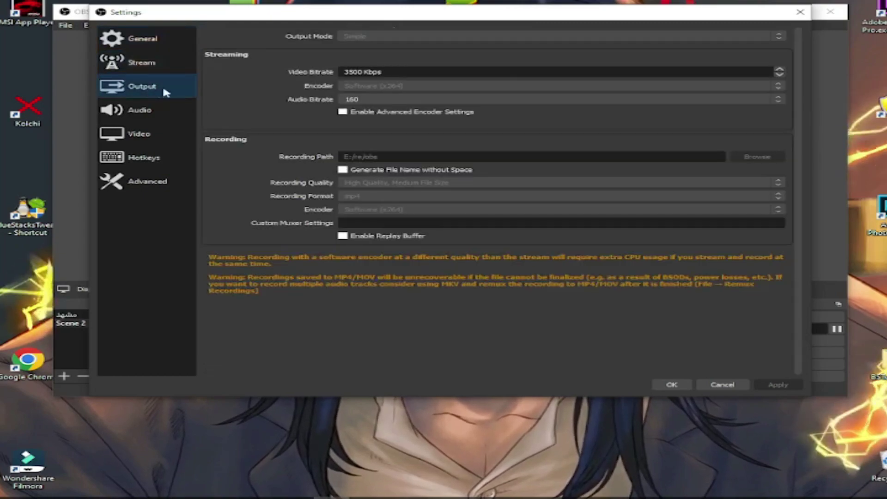
click(136, 113)
click(136, 134)
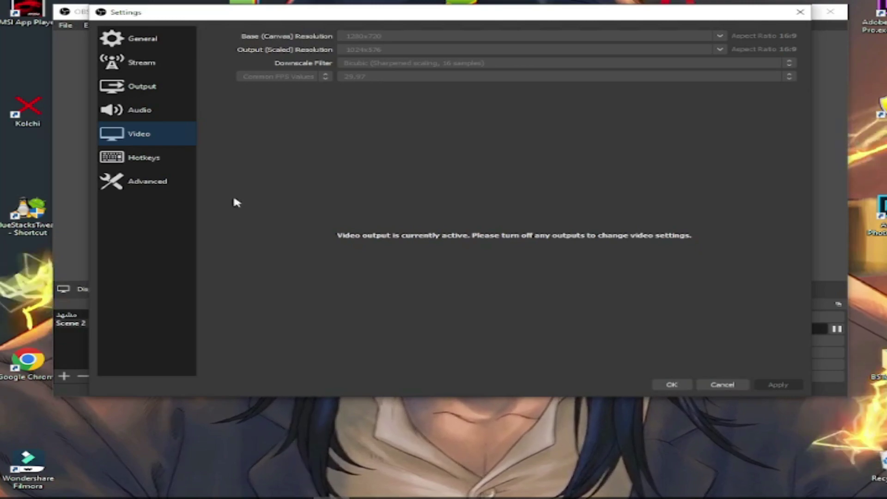
click(164, 155)
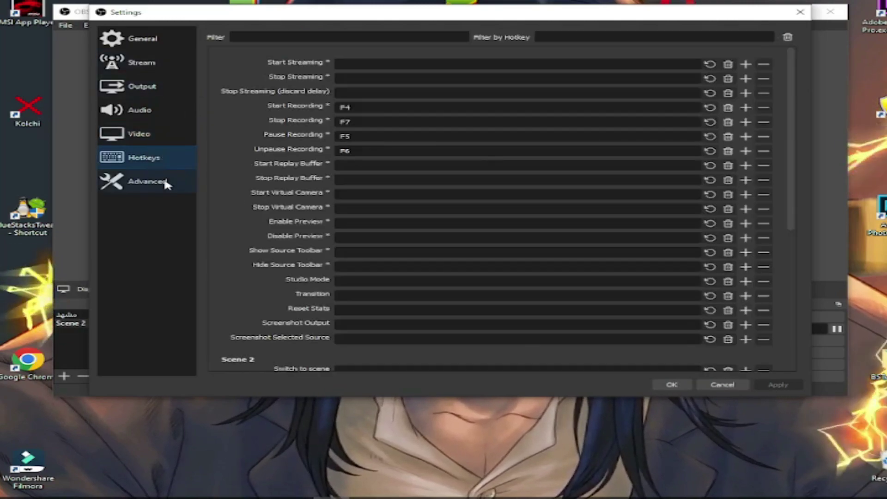
click(167, 184)
click(800, 12)
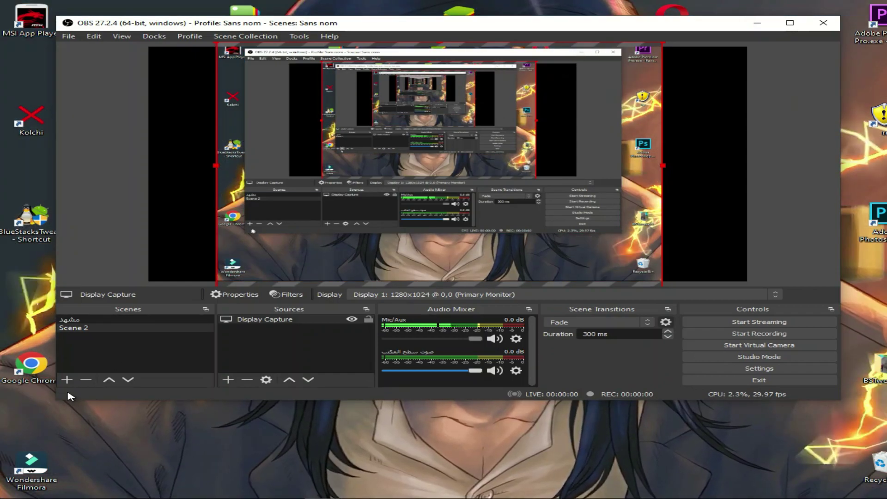
- Create a new Scene 3 in OBS and select it
click(66, 382)
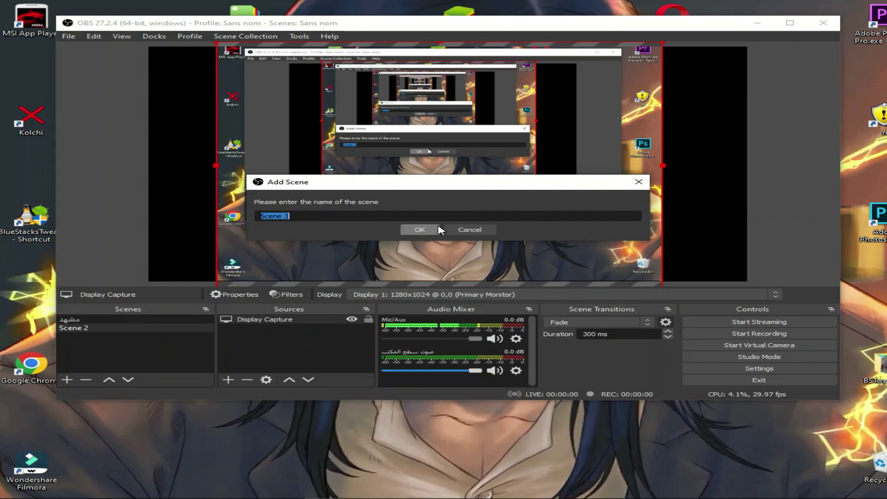
click(419, 230)
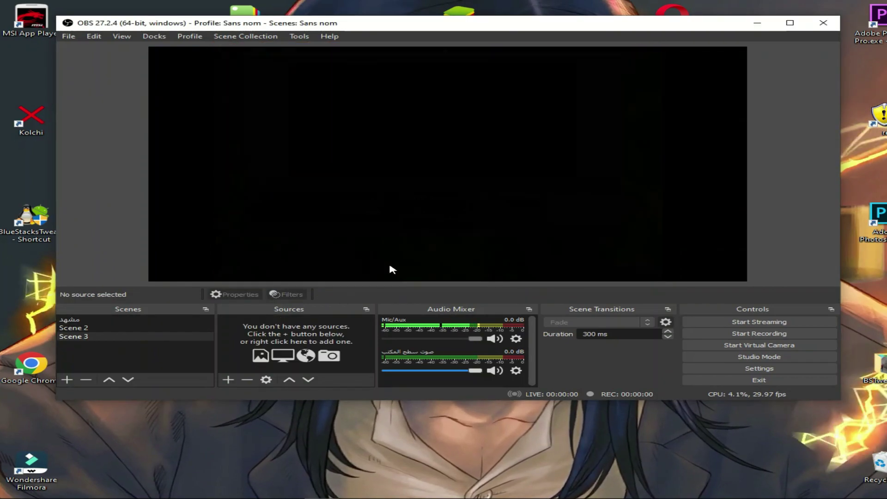
click(84, 336)
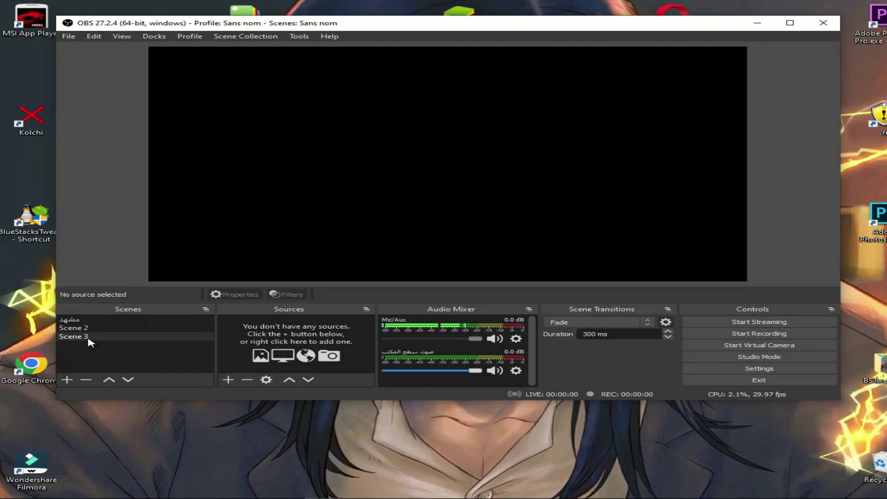
- Add a Window Capture source named 'free' to Scene 3
click(228, 380)
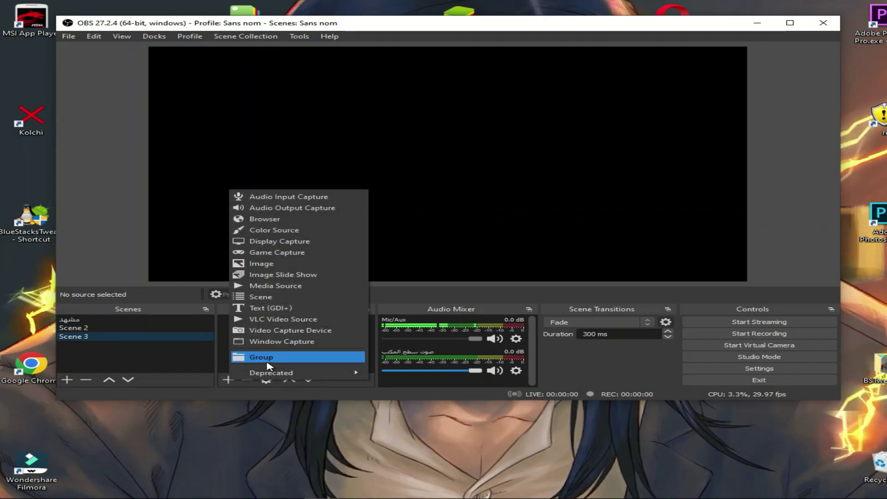
click(310, 342)
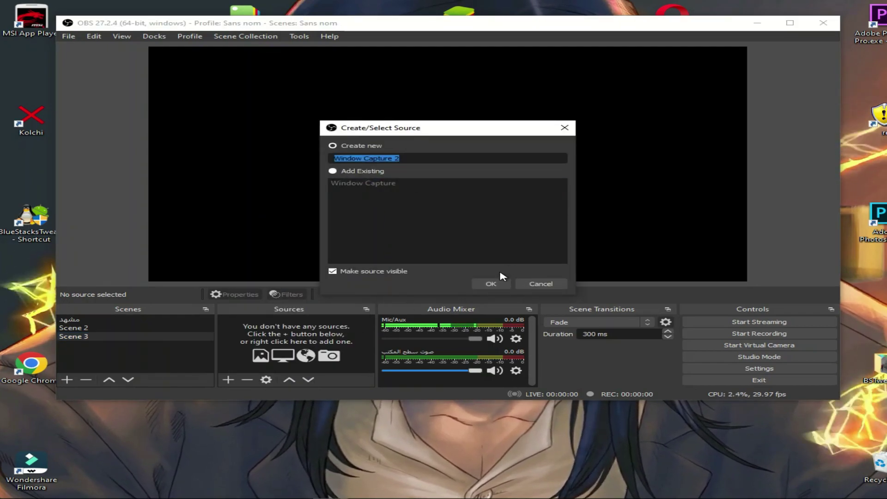
text(gfhdfgh)
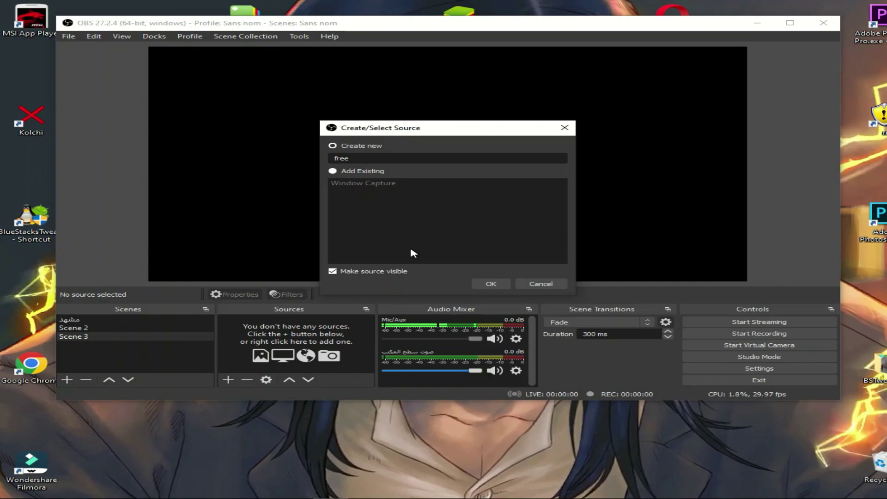
click(489, 284)
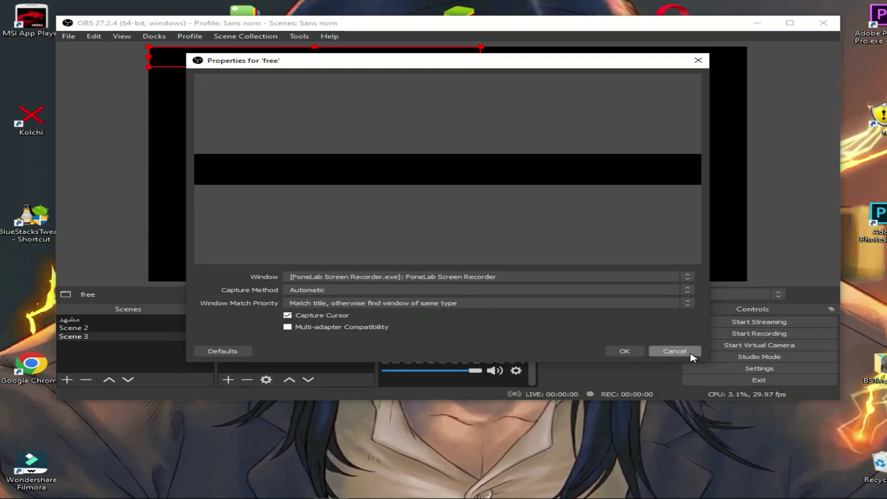
- Dismiss the source properties, minimise OBS, and start Free Fire in BlueStacks
click(676, 351)
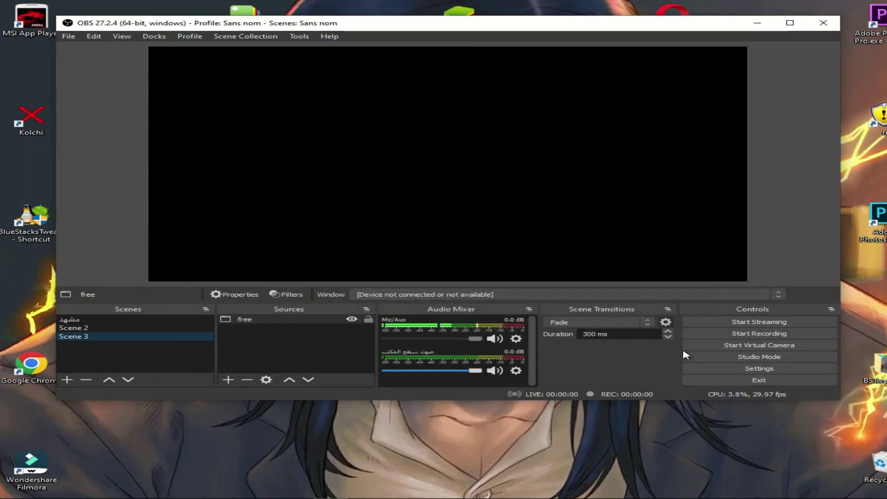
click(757, 23)
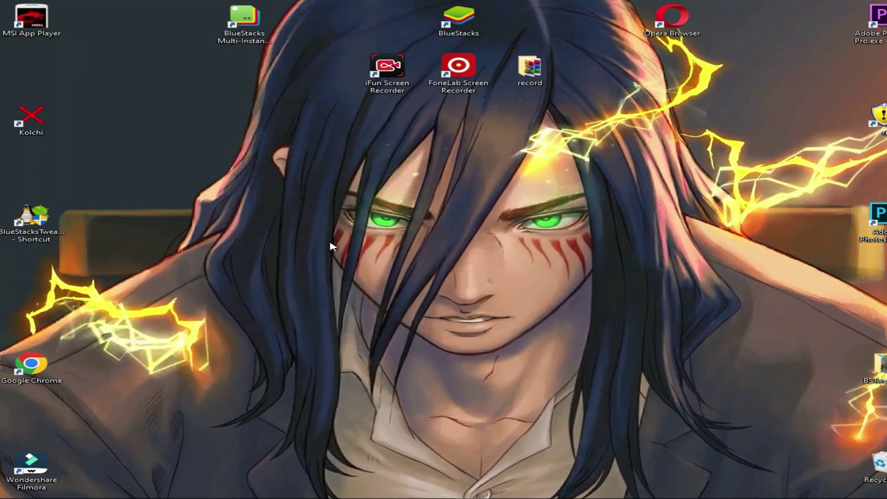
double_click(478, 30)
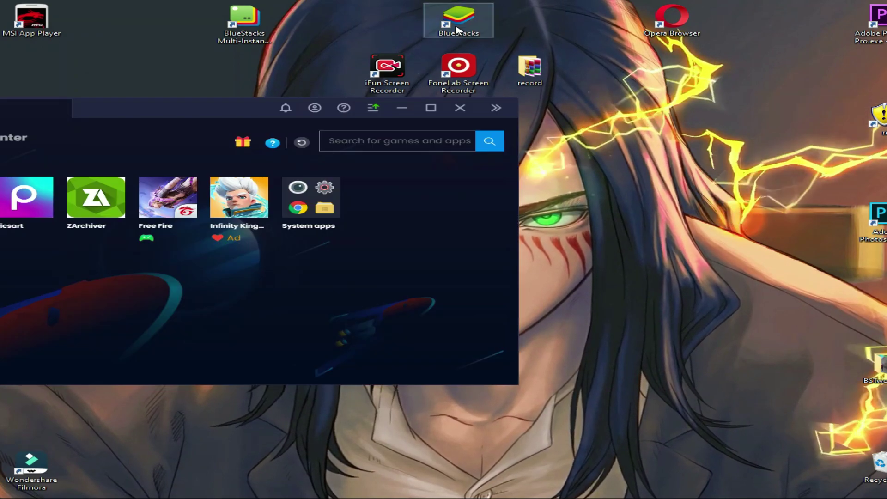
drag(182, 106, 517, 79)
click(611, 162)
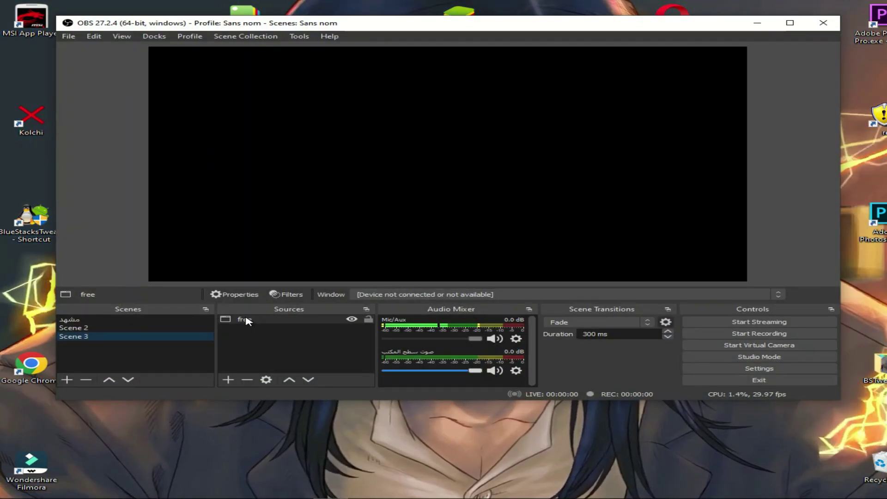
- Point the 'free' source at the BlueStacks window and move the BlueStacks window aside
double_click(249, 322)
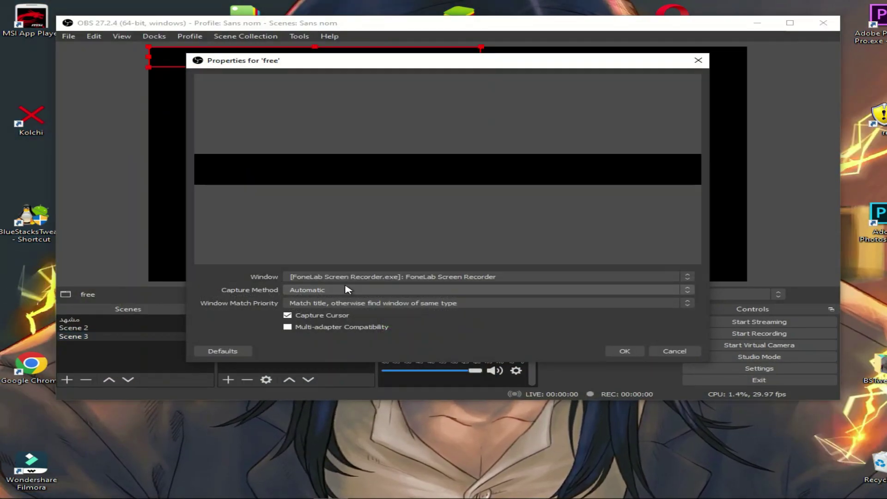
click(355, 277)
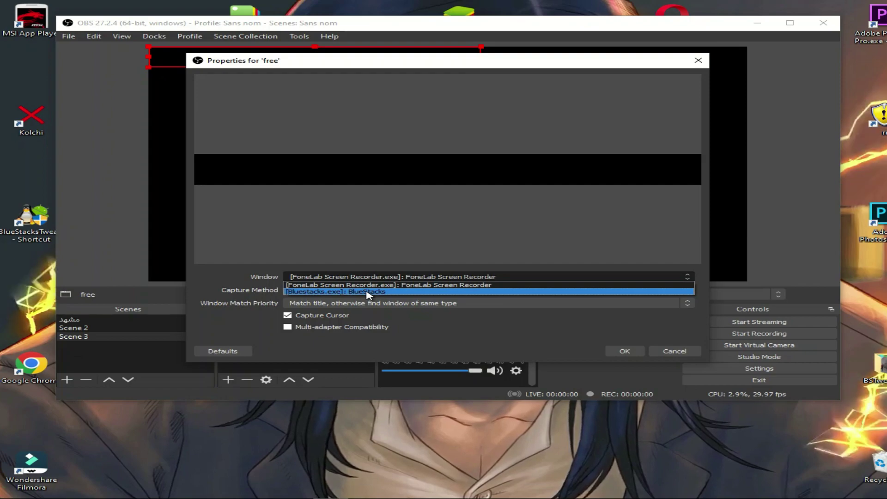
click(368, 292)
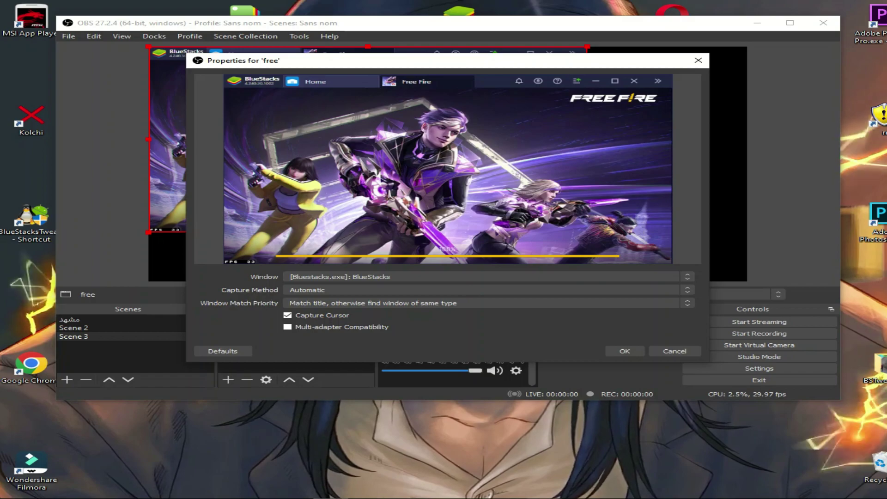
click(544, 463)
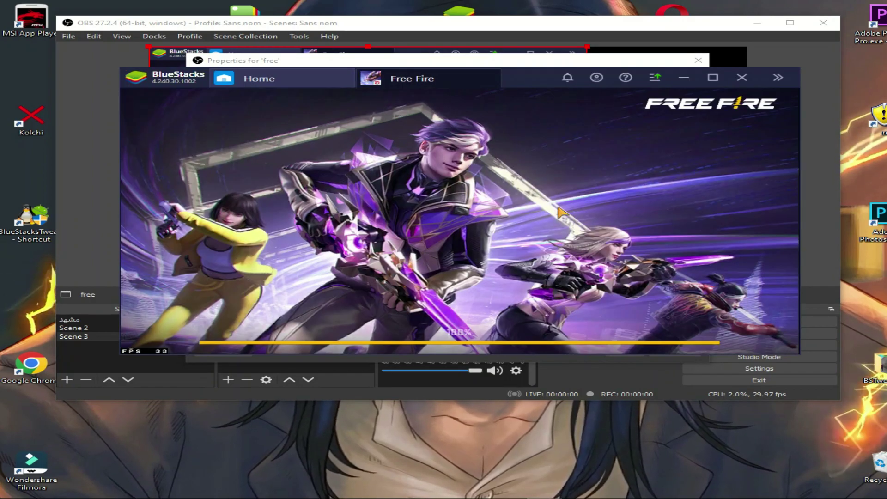
drag(534, 88, 885, 70)
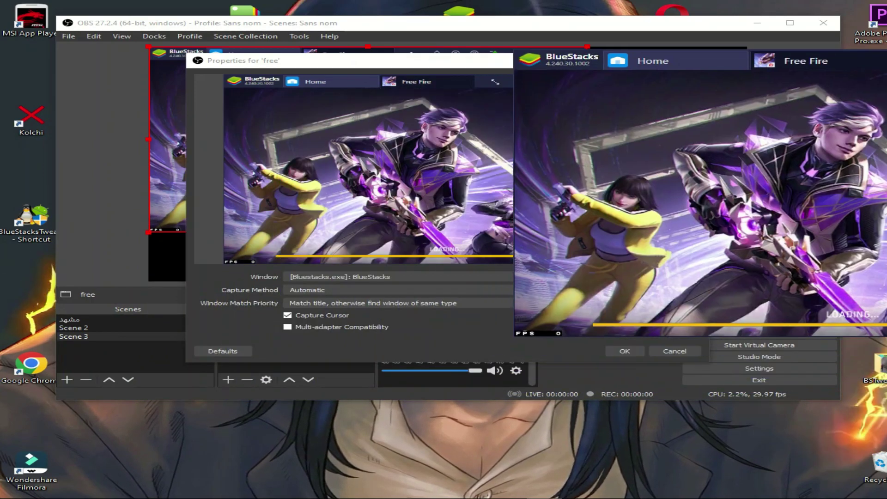
click(344, 277)
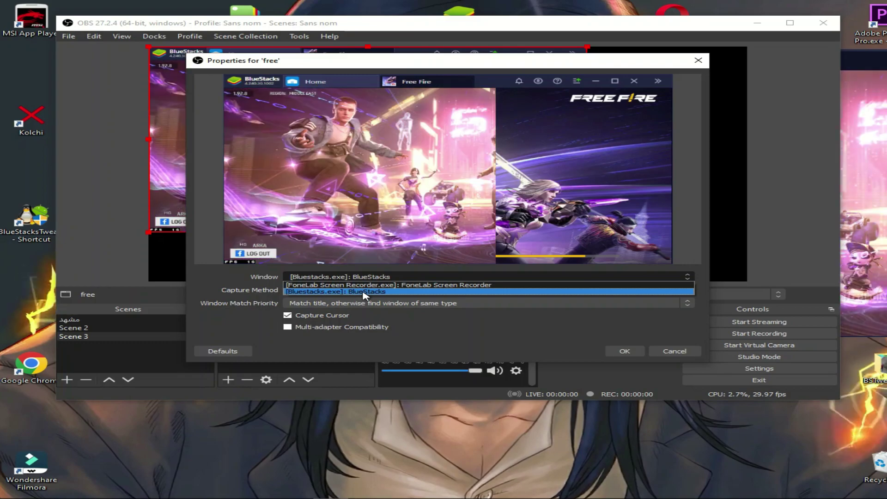
click(674, 351)
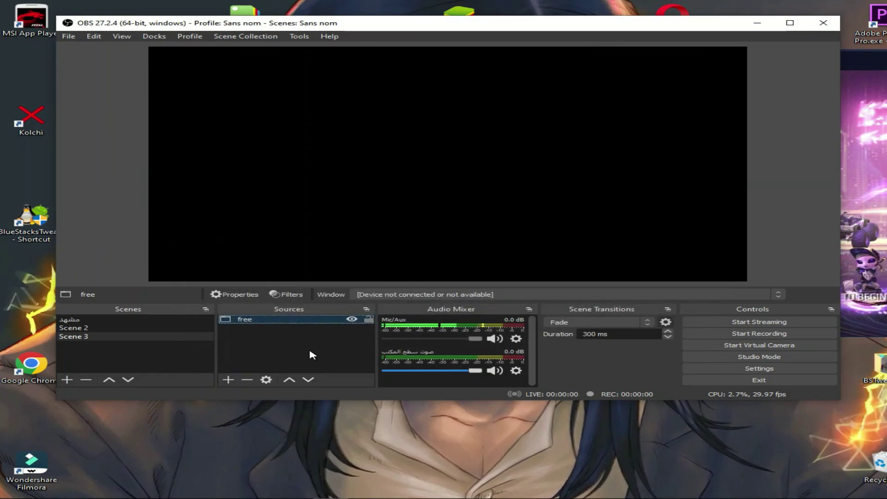
- Reselect [Bluestacks.exe]: BlueStacks as the 'free' source's window and confirm with OK
double_click(248, 320)
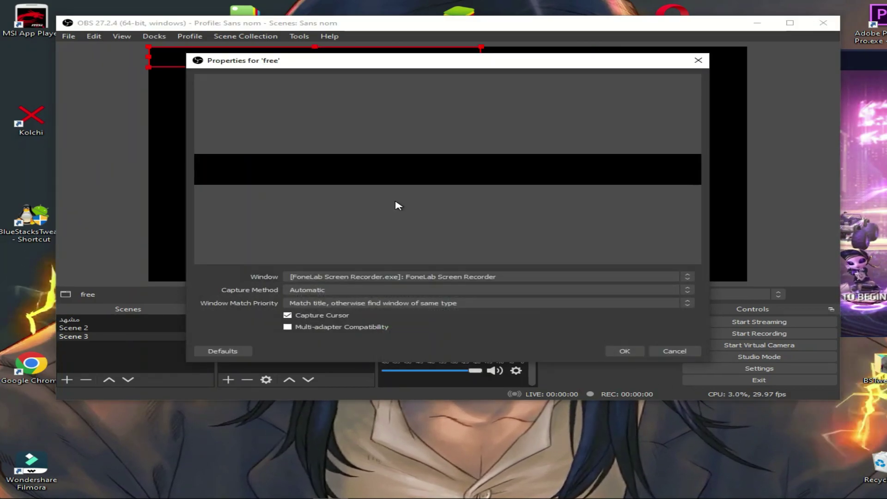
click(328, 277)
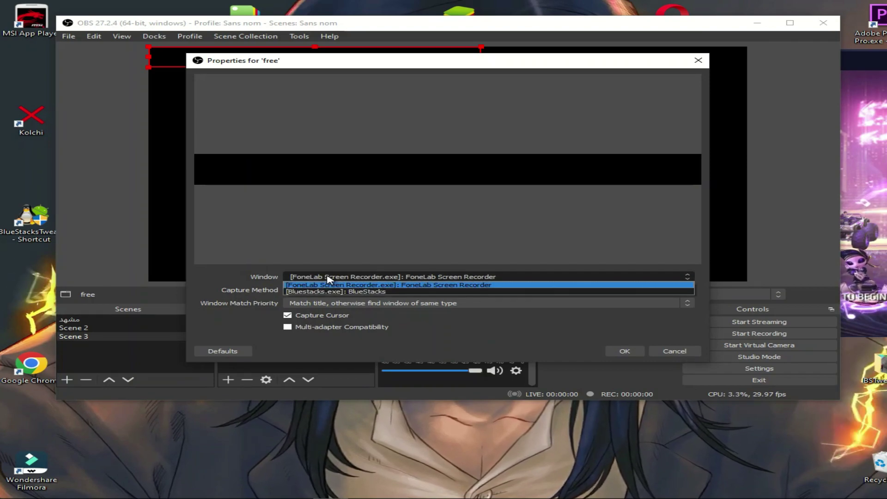
click(340, 291)
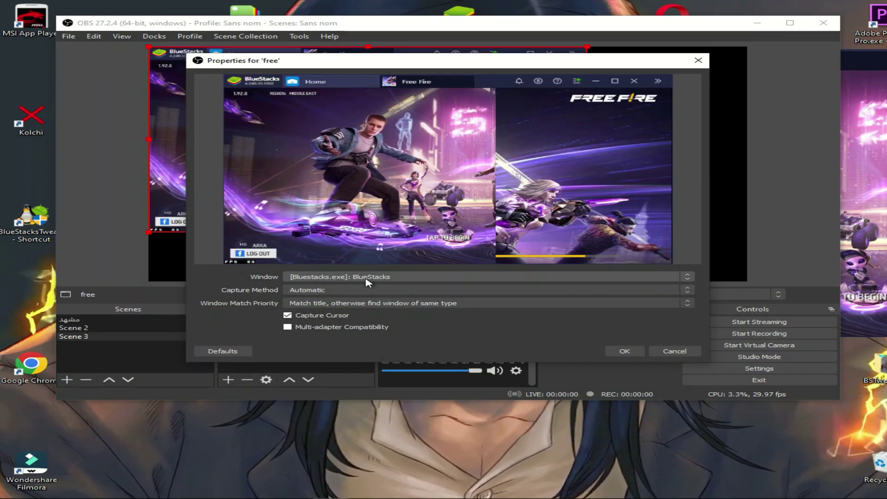
click(625, 351)
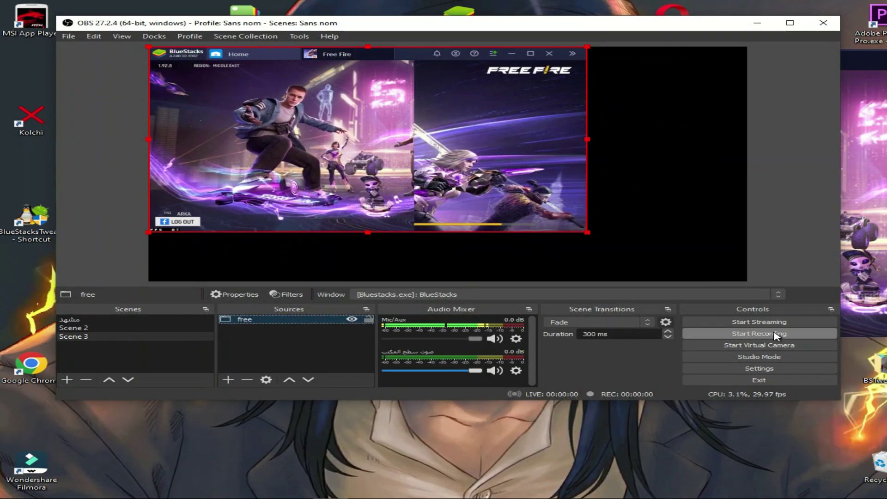
- Drag the BlueStacks capture's corner and edge handles until Free Fire fills the canvas
drag(579, 232, 700, 249)
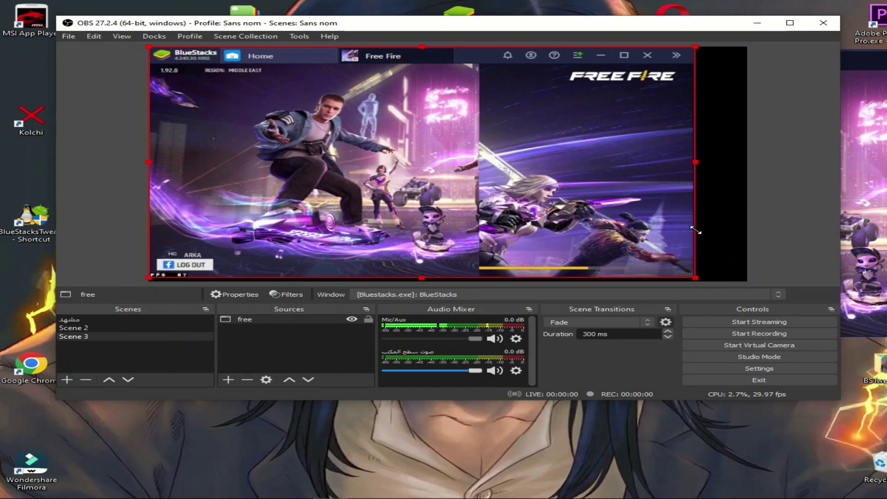
drag(697, 162, 748, 165)
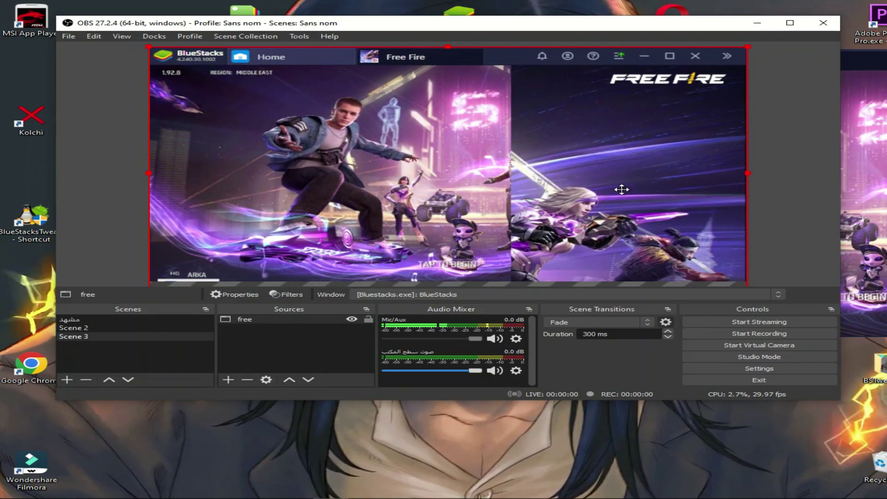
drag(619, 189, 619, 174)
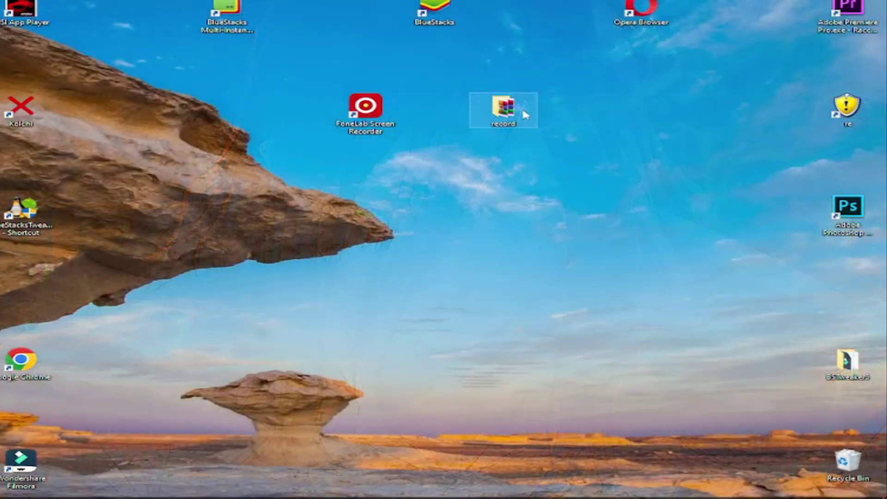
- Extract the iFun .rar from the record folder with its password, replacing existing files, and open iFun.Screen.Recorder.1.2.0.260
double_click(523, 112)
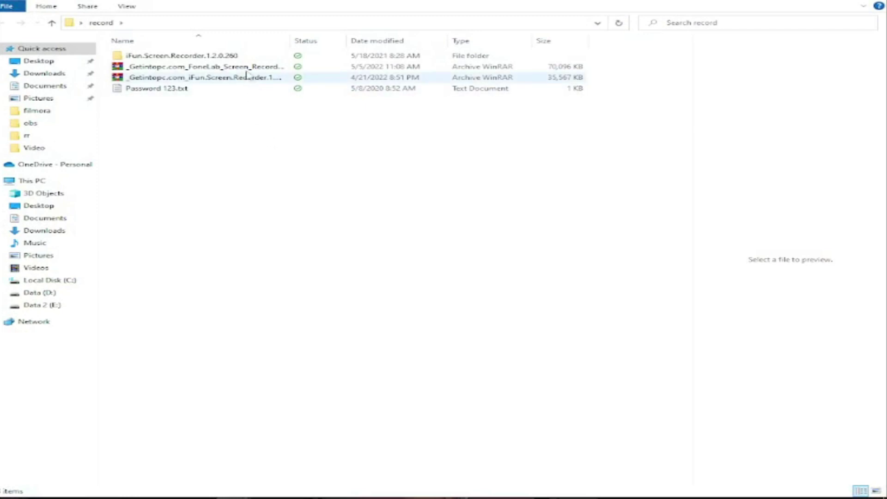
right_click(232, 78)
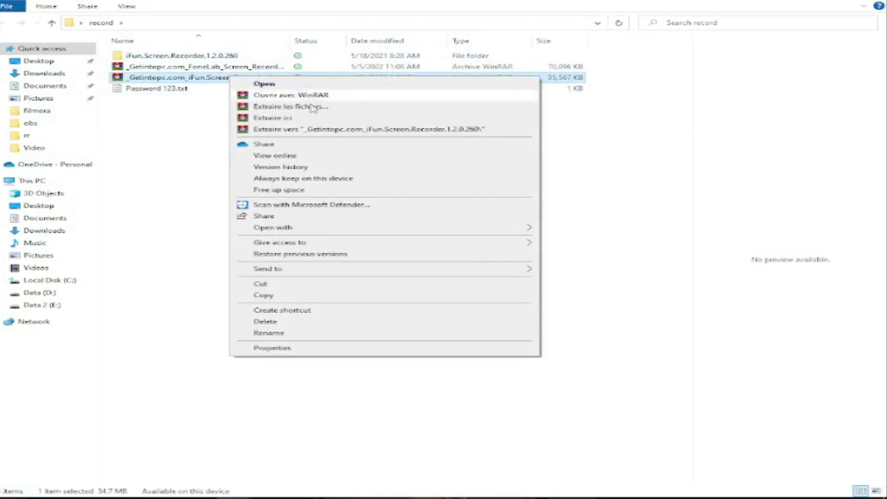
click(273, 118)
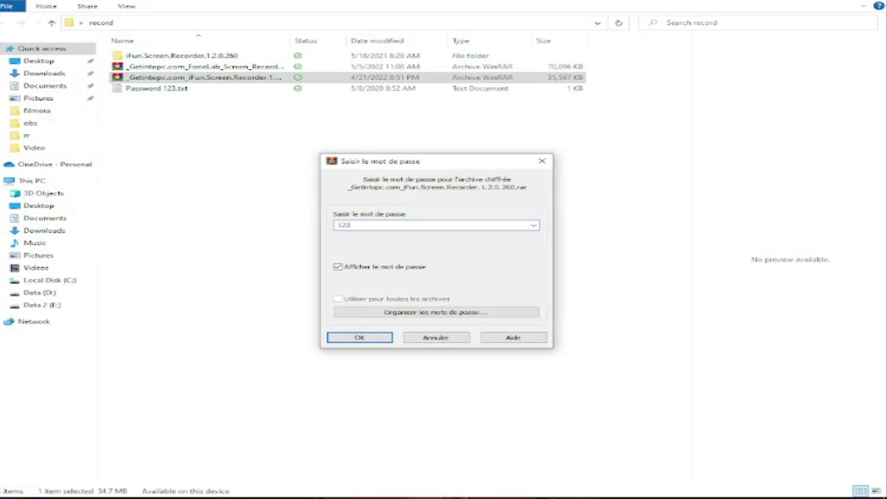
text(123)
key(Return)
click(410, 311)
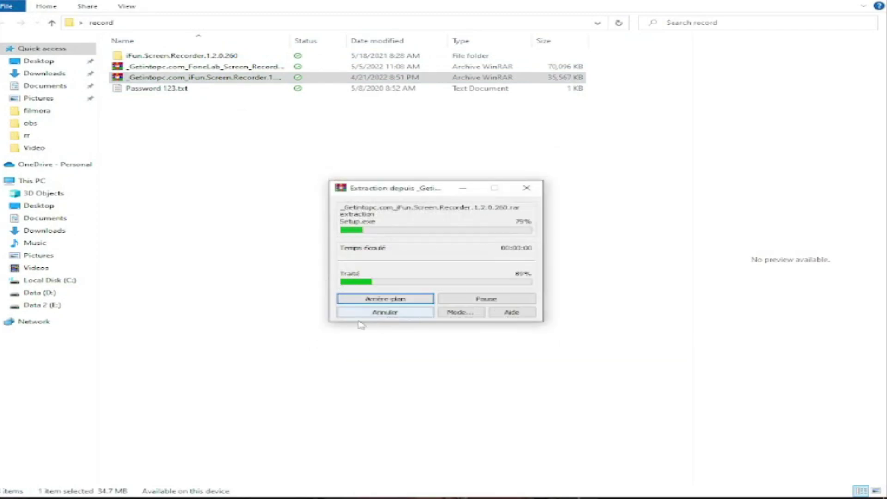
double_click(178, 56)
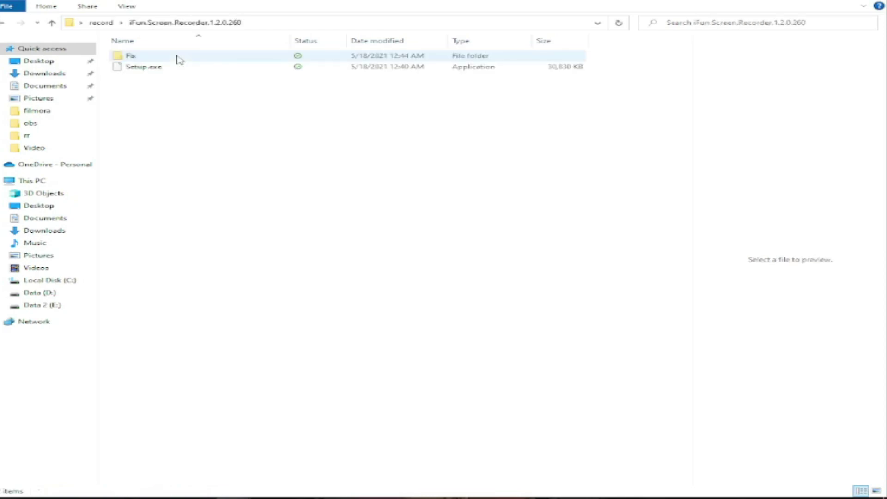
- Install iFun Screen Recorder from Setup.exe with the default location, desktop icon and taskbar pin, then launch it
double_click(151, 70)
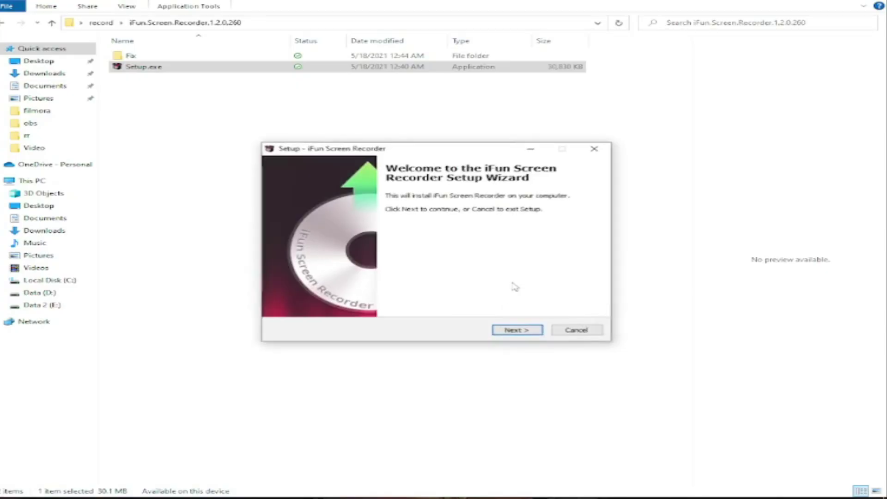
click(512, 332)
click(511, 333)
click(511, 332)
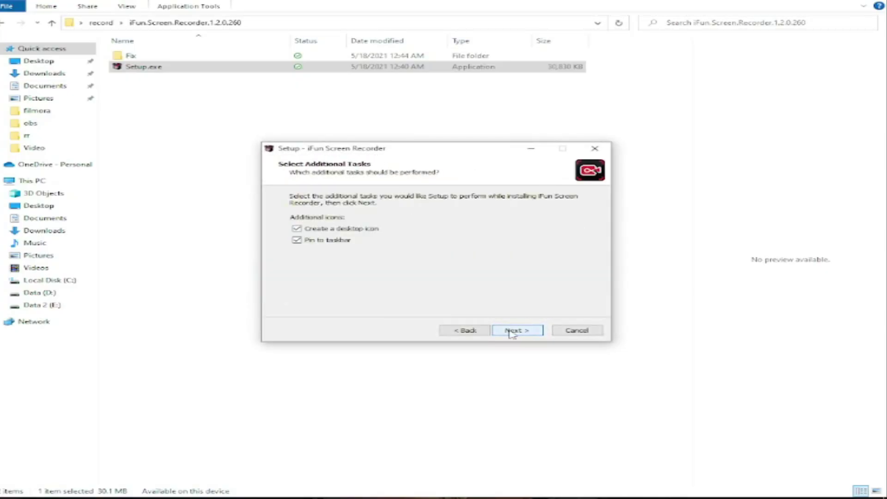
click(513, 331)
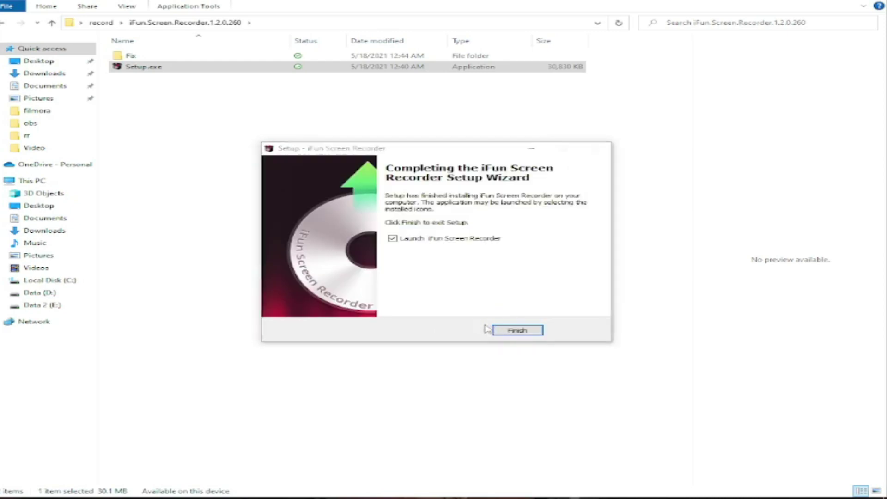
click(511, 330)
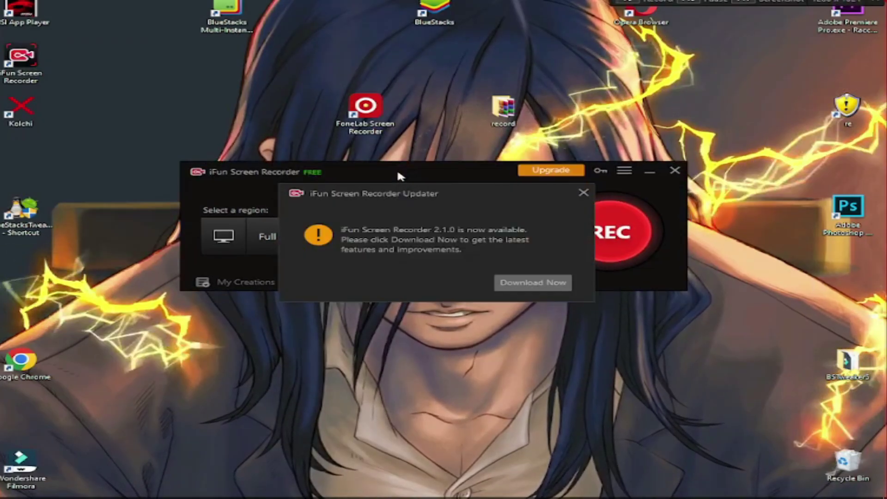
- Dismiss the 2.1.0 update notice and close the iFun Screen Recorder window
click(583, 191)
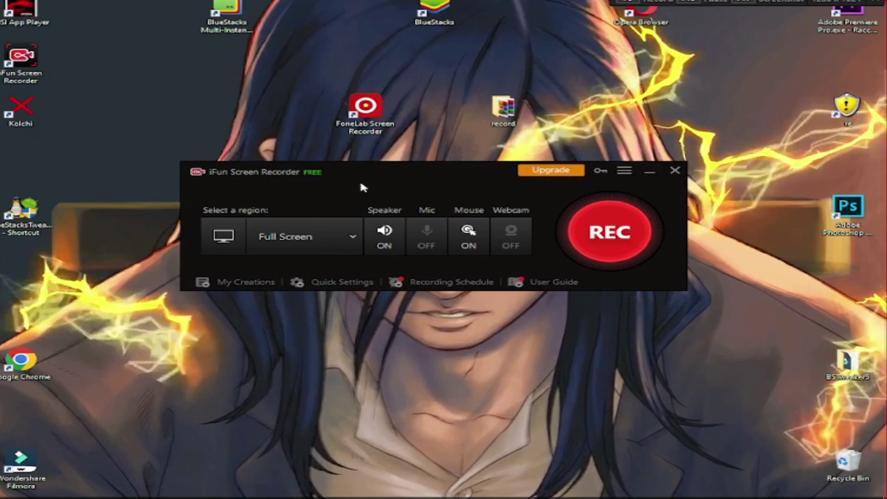
drag(297, 174, 307, 193)
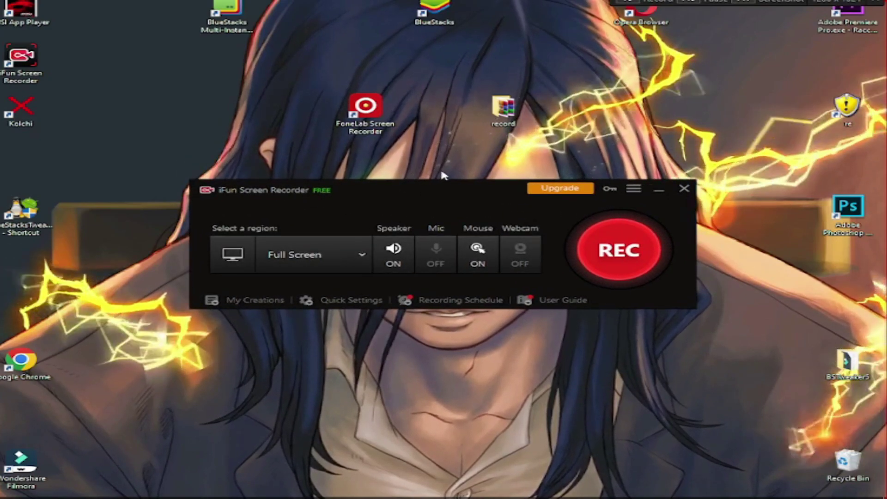
click(684, 188)
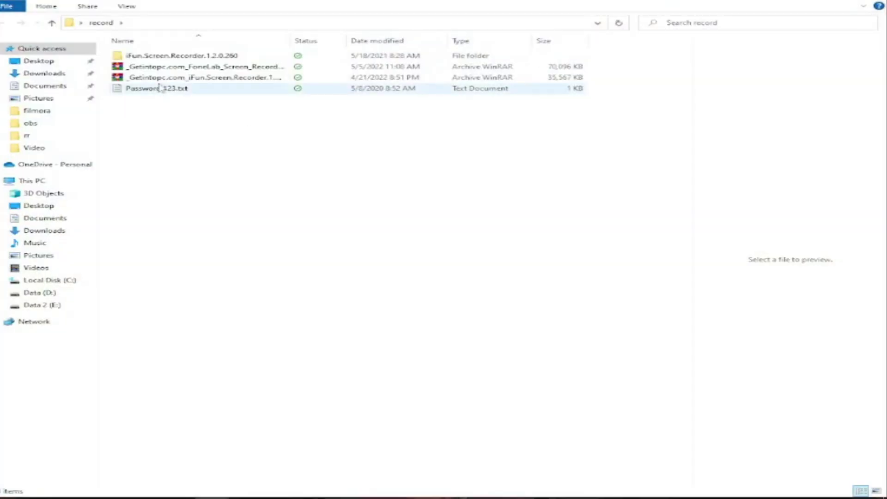
- Copy the patched iScrRec.exe from the Fix folder
double_click(184, 56)
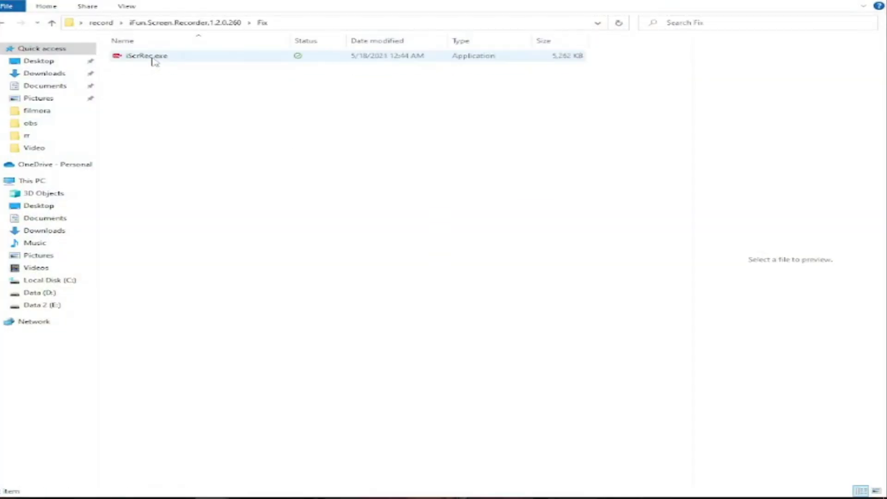
right_click(150, 56)
click(267, 308)
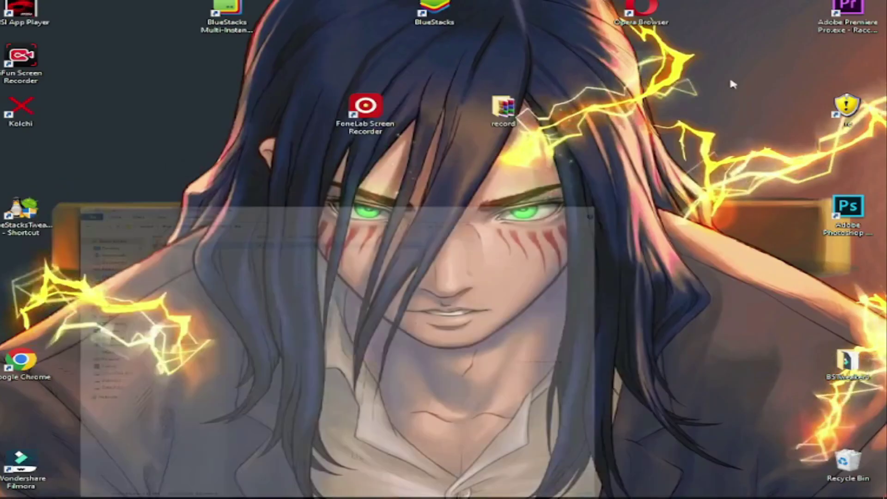
- Replace iScrRec.exe in the recorder's install folder with the patched copy, then relaunch the recorder
right_click(18, 66)
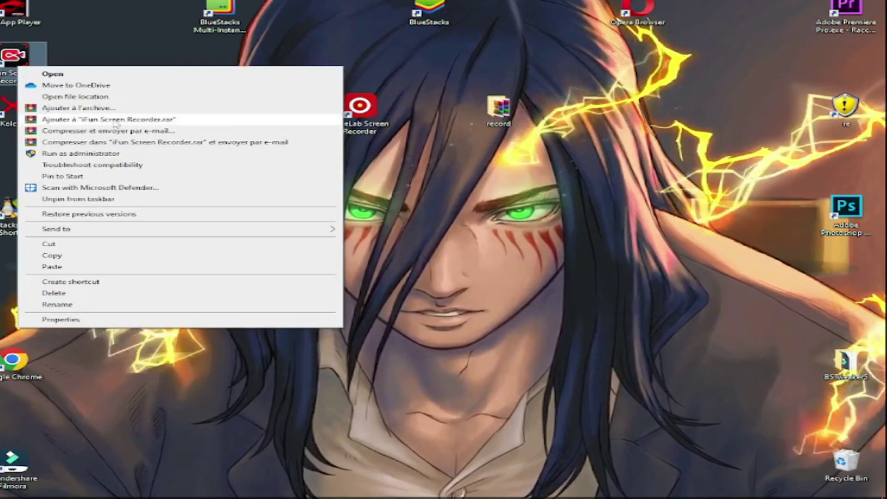
click(101, 97)
right_click(596, 200)
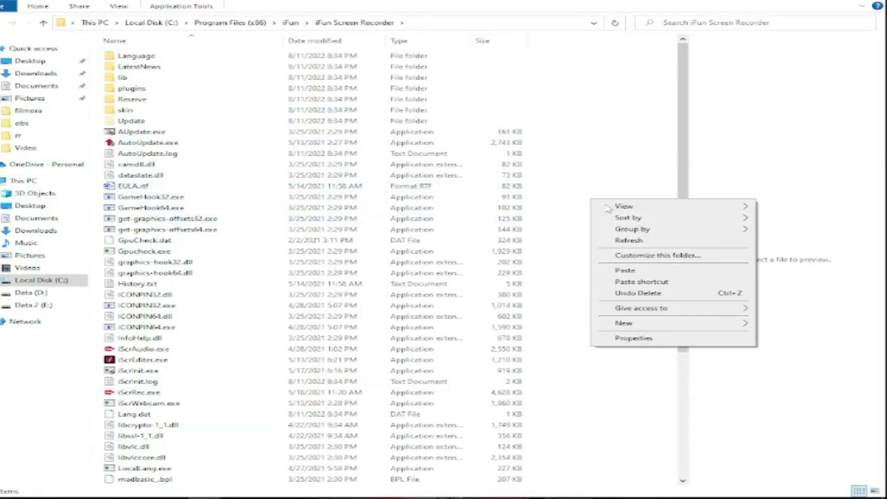
click(618, 270)
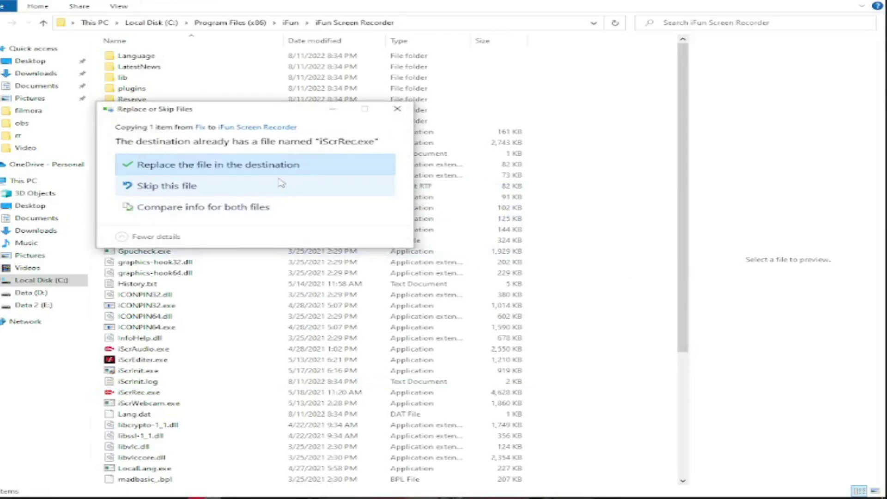
click(268, 166)
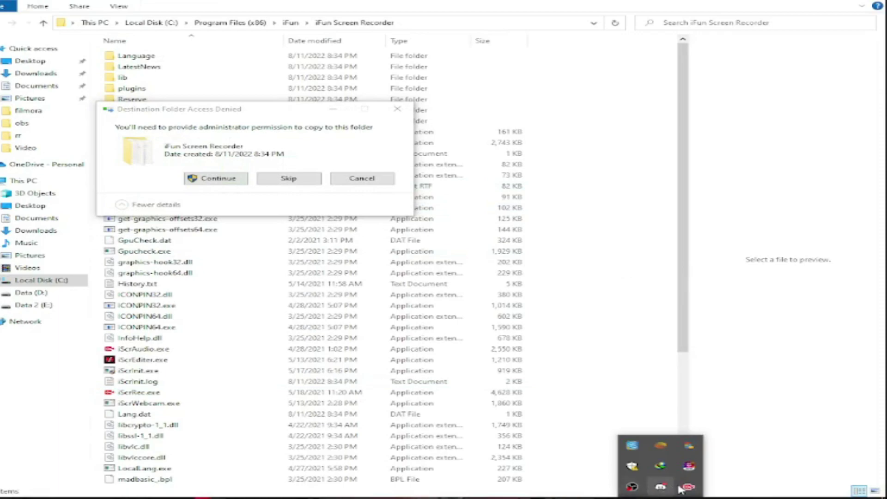
click(689, 488)
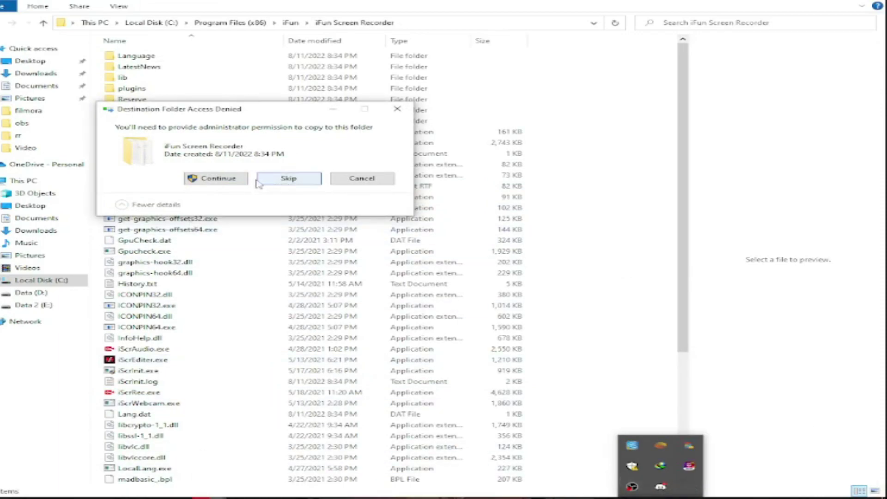
click(216, 178)
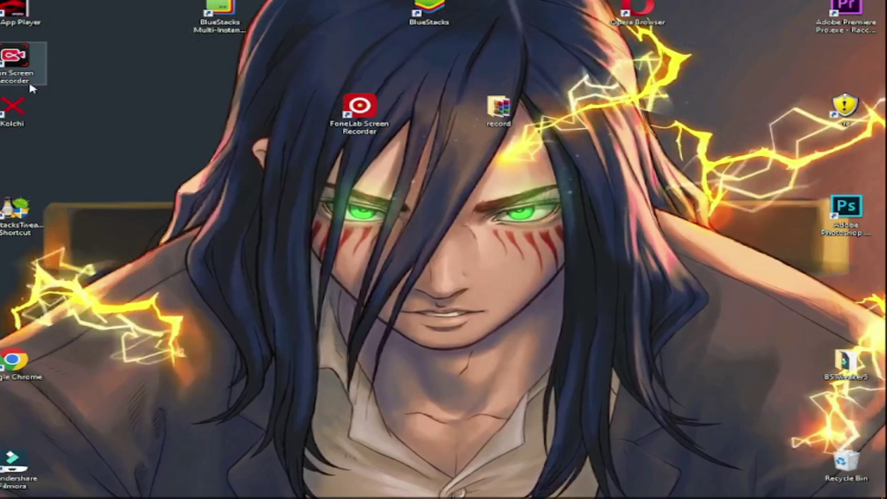
double_click(30, 80)
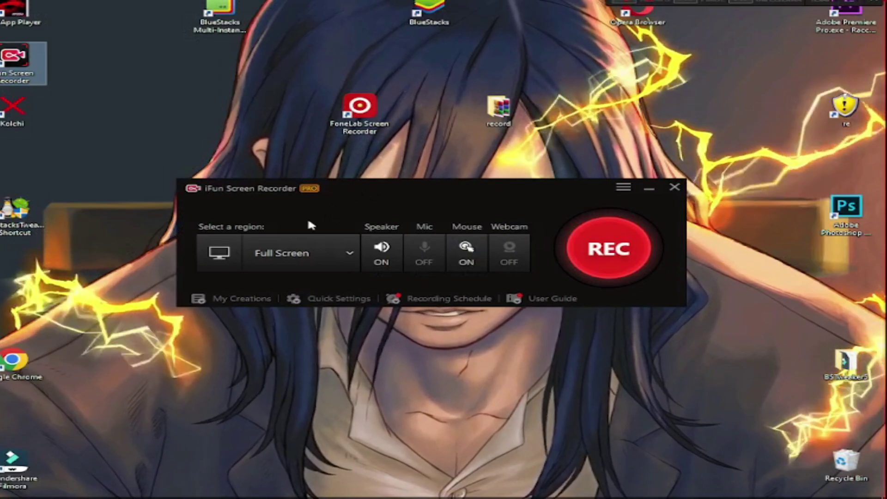
- Try the 16:9 and 4:3 fixed-ratio regions, then set the recording region to Full Screen
click(318, 251)
click(305, 337)
click(319, 258)
click(306, 323)
click(295, 266)
click(309, 325)
click(290, 265)
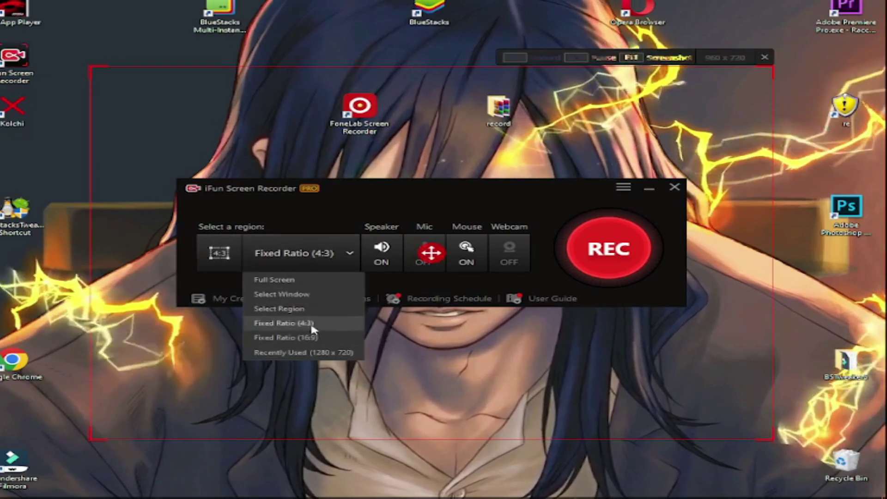
click(296, 279)
- Set the frame rate to 60 with MP4 format, save the settings, and close the recorder
click(623, 187)
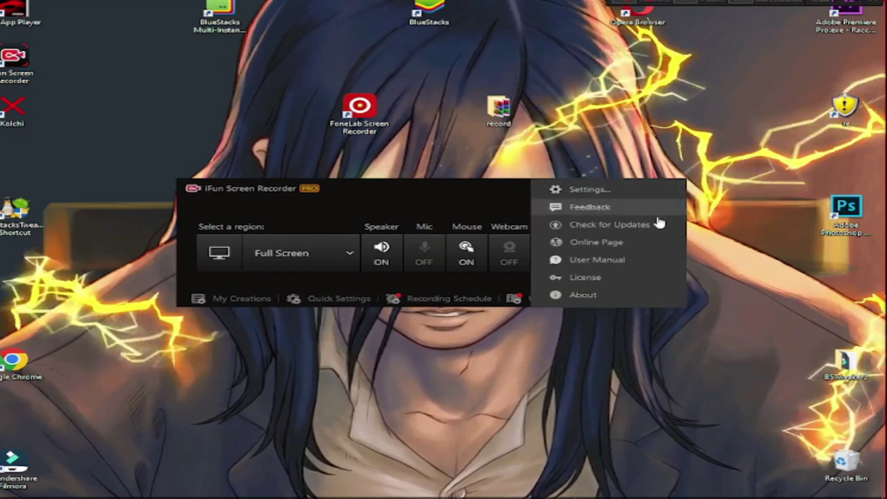
click(594, 191)
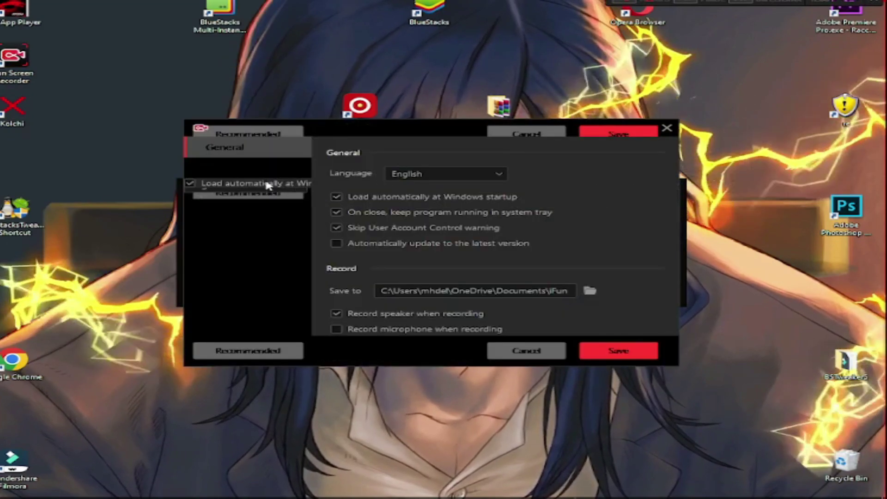
click(272, 168)
click(261, 188)
click(248, 206)
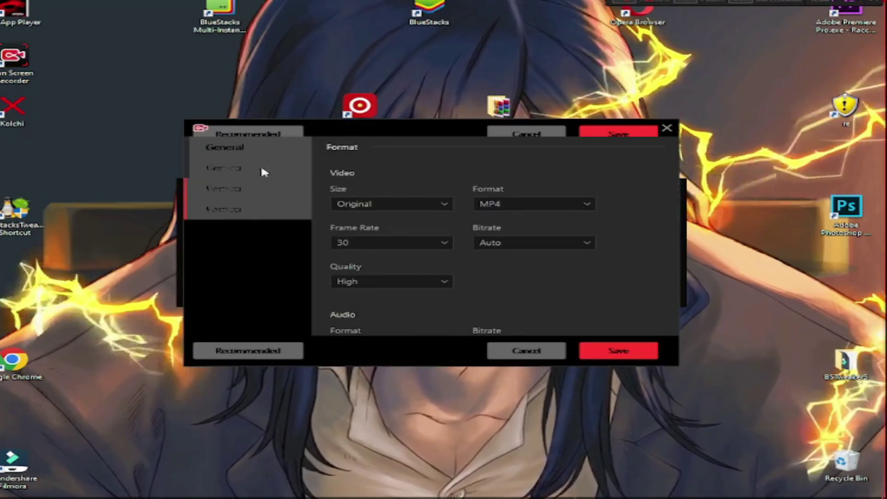
click(399, 250)
click(378, 331)
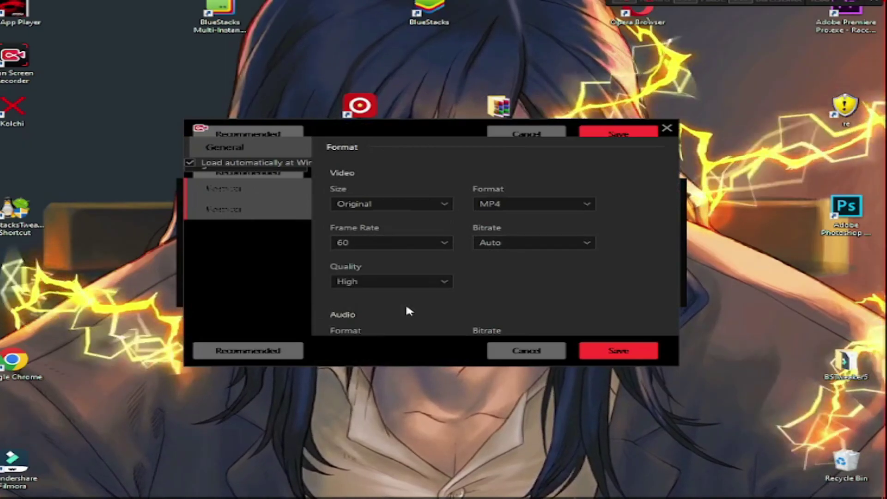
click(499, 205)
click(501, 185)
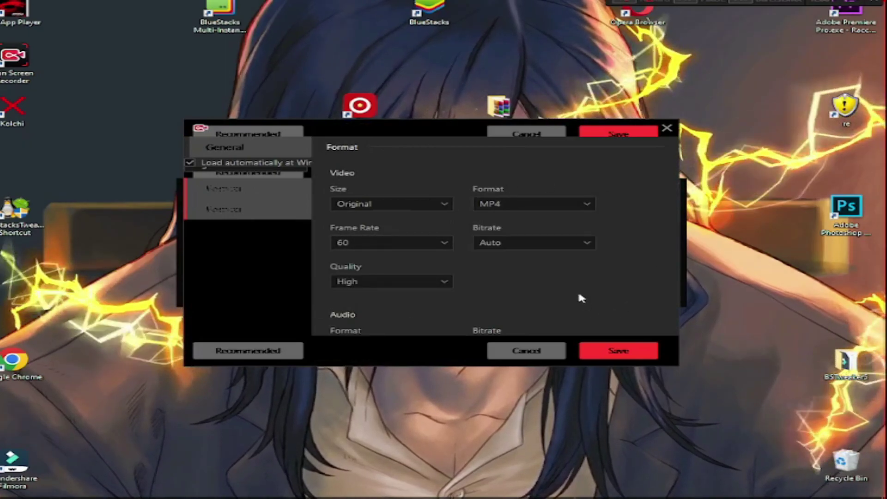
click(617, 350)
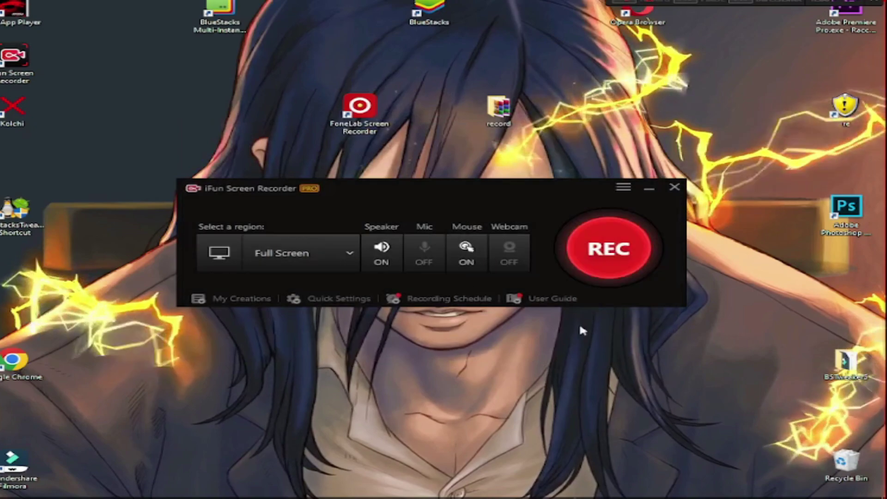
click(329, 257)
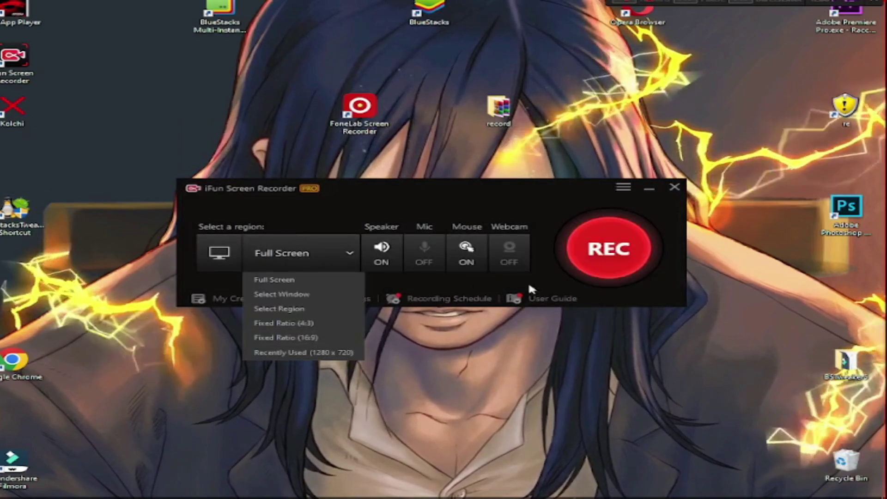
click(677, 188)
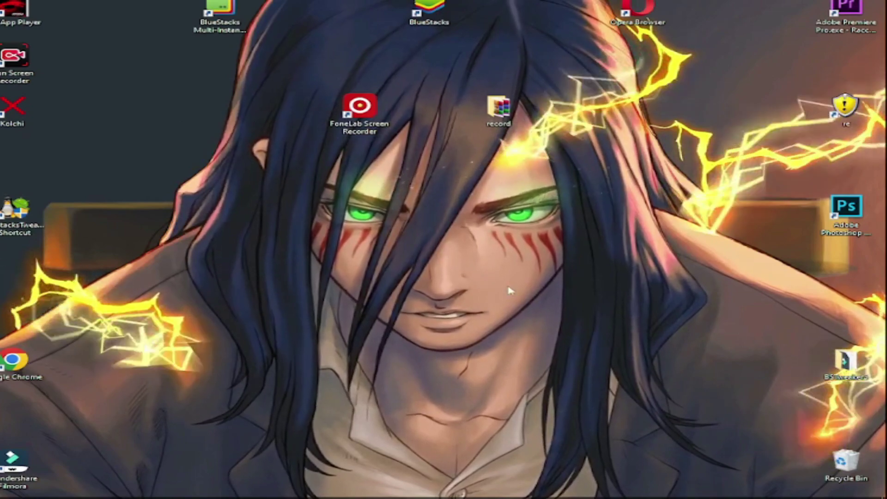